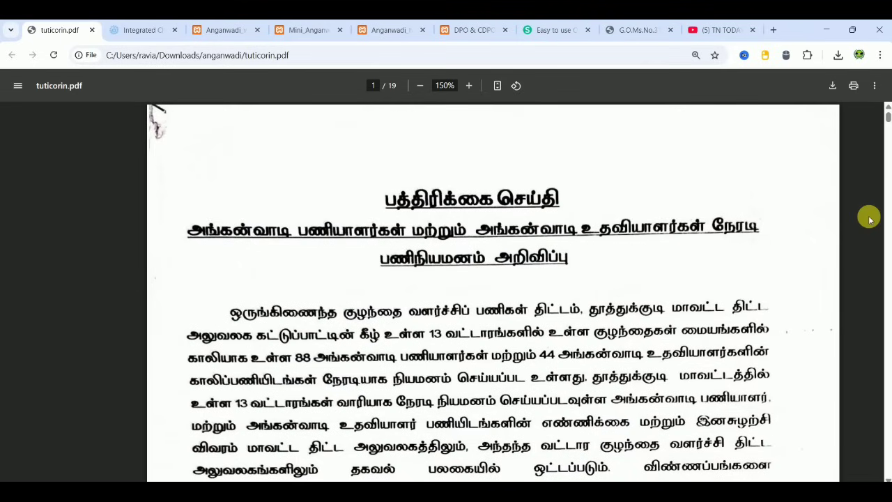
- Read past page 1's salary table to page 2's eligibility rules: 12th pass workers, 10th pass helpers
{"action": "scroll", "coordinate": [869, 220], "scroll_direction": "down", "scroll_amount": 4}
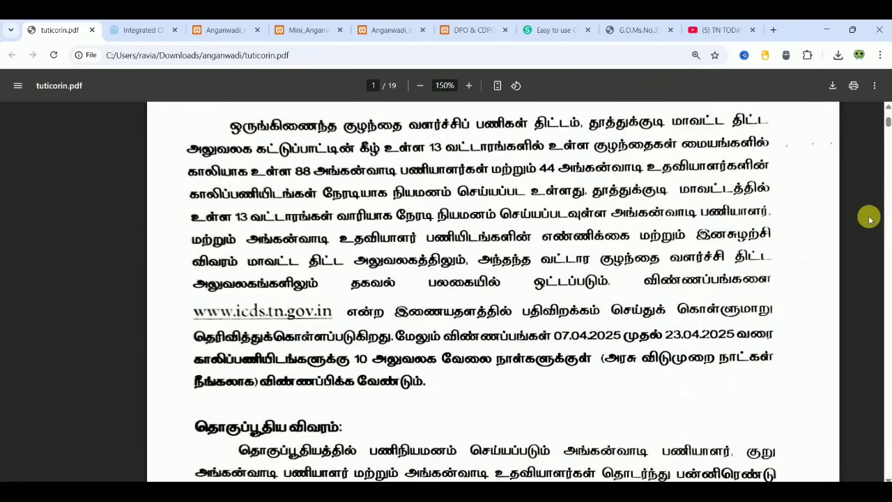
{"action": "scroll", "coordinate": [868, 220], "scroll_direction": "down", "scroll_amount": 2}
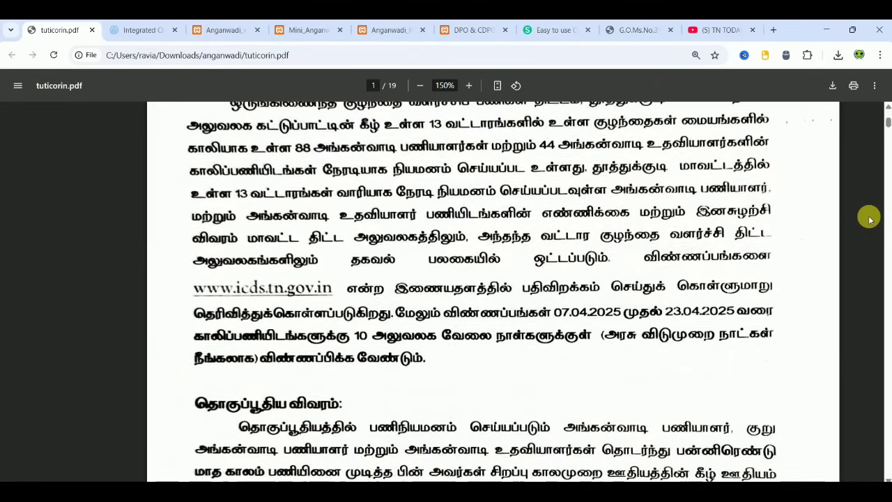
{"action": "scroll", "coordinate": [869, 220], "scroll_direction": "down", "scroll_amount": 1}
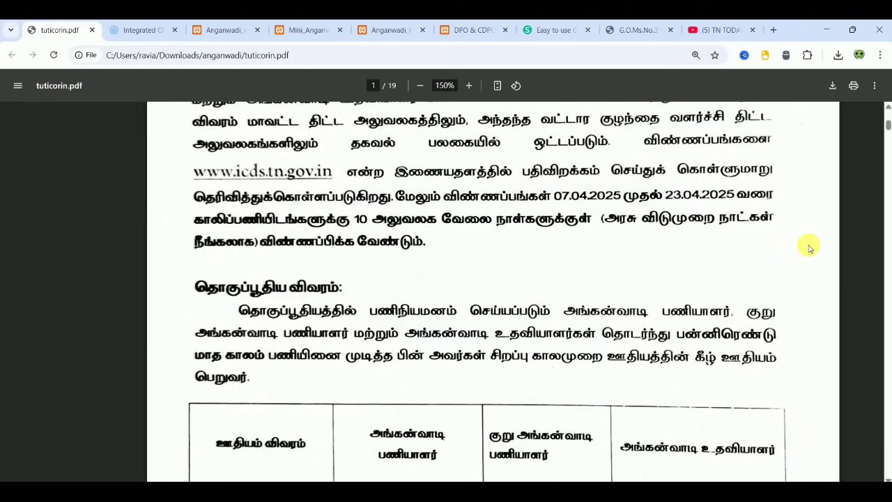
{"action": "scroll", "coordinate": [809, 247], "scroll_direction": "down", "scroll_amount": 3}
{"action": "scroll", "coordinate": [808, 248], "scroll_direction": "down", "scroll_amount": 5}
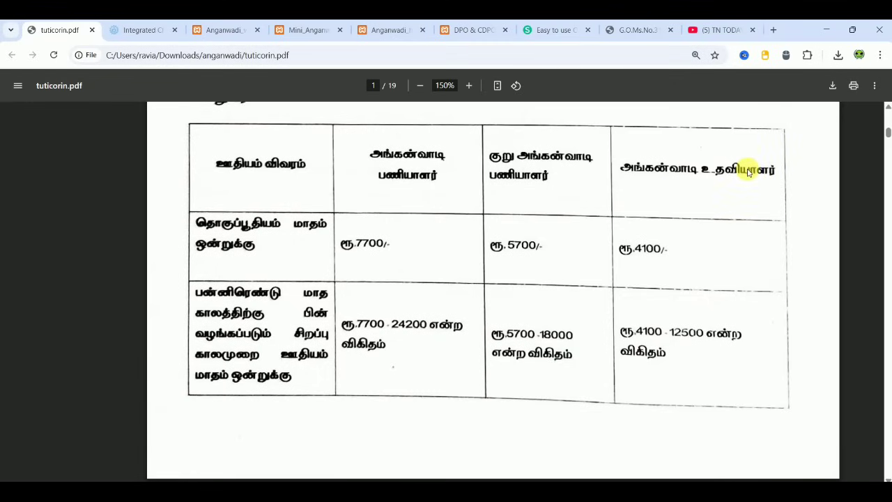
{"action": "scroll", "coordinate": [857, 238], "scroll_direction": "down", "scroll_amount": 8}
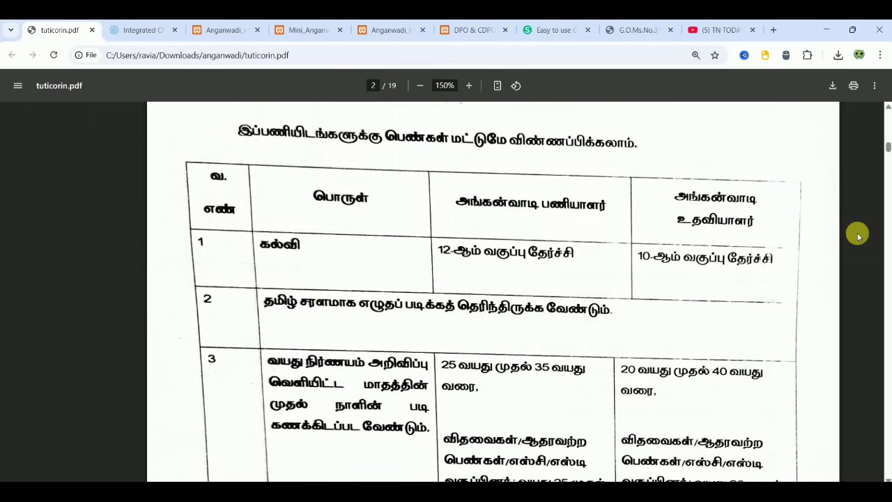
- Scroll on to row 4 on page 3: residence in the same or adjacent village or ward
{"action": "scroll", "coordinate": [857, 237], "scroll_direction": "down", "scroll_amount": 5}
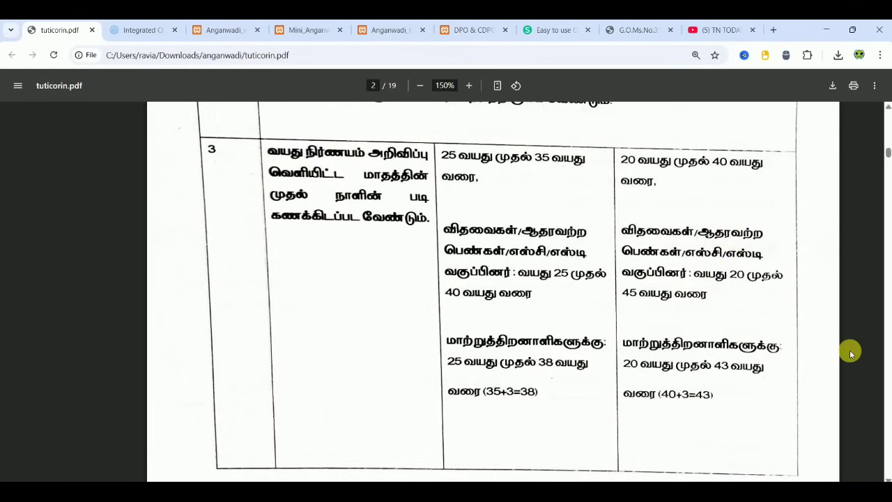
{"action": "scroll", "coordinate": [849, 350], "scroll_direction": "down", "scroll_amount": 5}
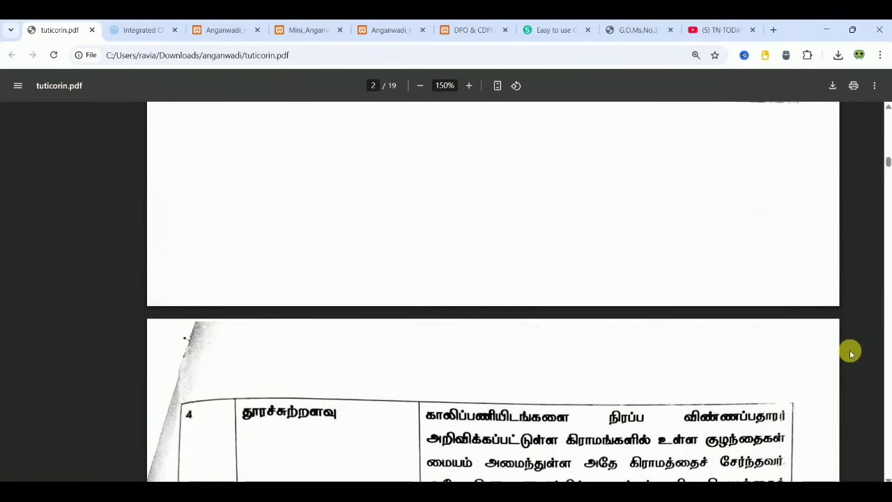
{"action": "scroll", "coordinate": [850, 353], "scroll_direction": "down", "scroll_amount": 4}
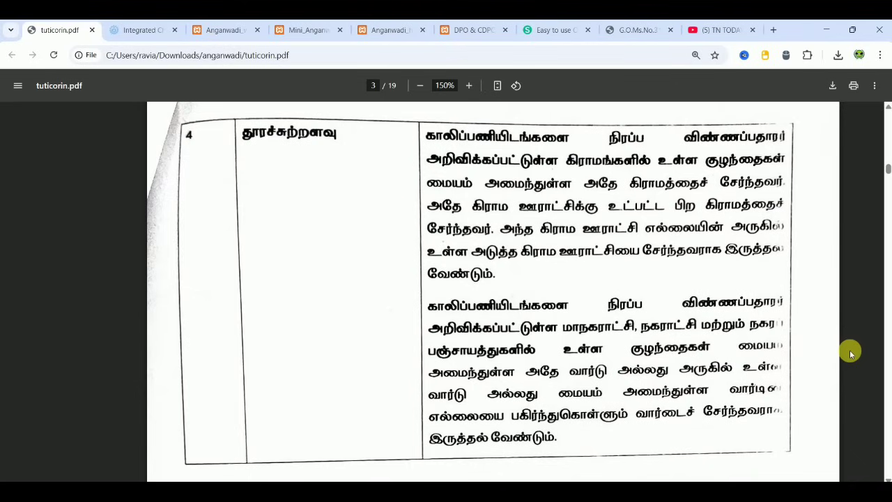
- Read the application instructions, reaching page 4's vacant Anganwadi centre table with community categories
{"action": "scroll", "coordinate": [849, 352], "scroll_direction": "down", "scroll_amount": 3}
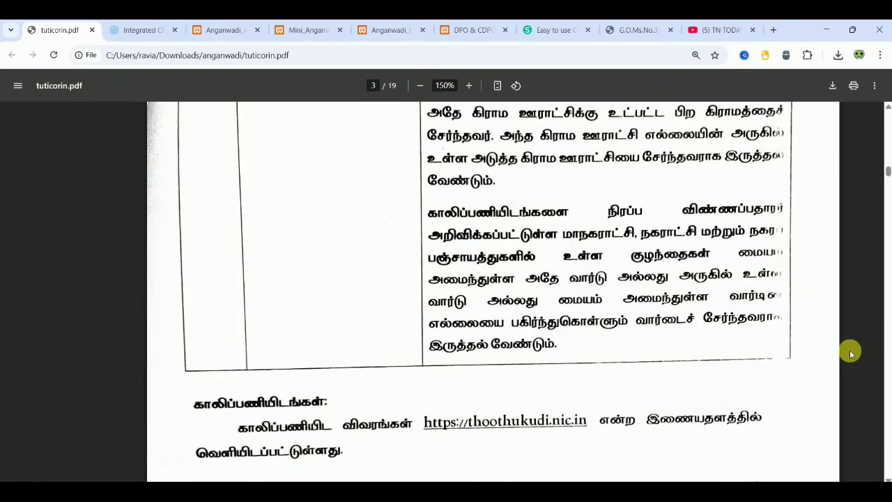
{"action": "scroll", "coordinate": [850, 353], "scroll_direction": "down", "scroll_amount": 5}
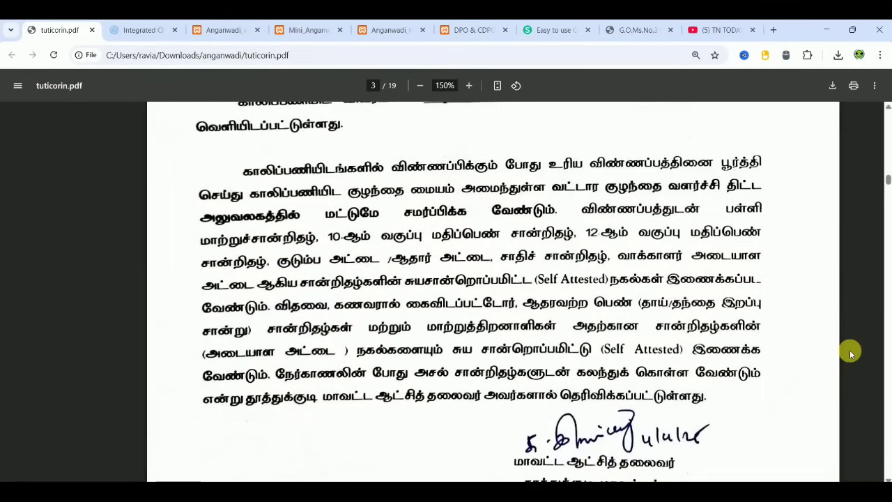
{"action": "scroll", "coordinate": [850, 353], "scroll_direction": "down", "scroll_amount": 8}
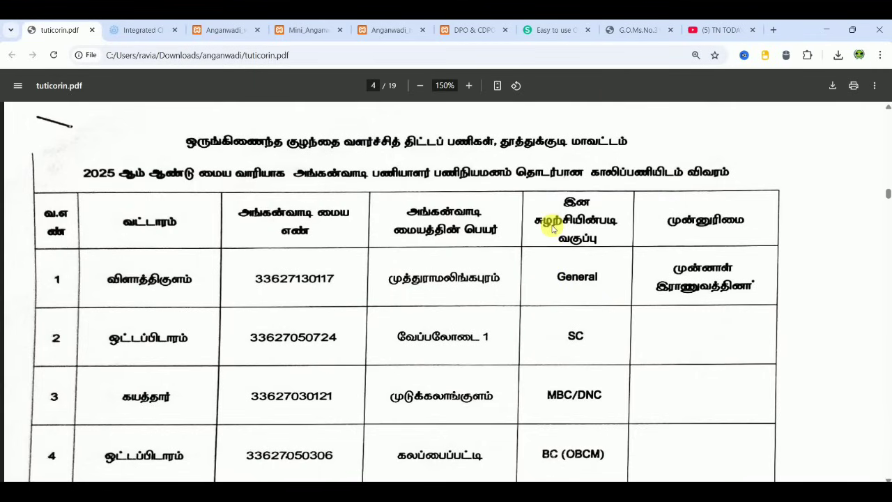
- Go through the vacancy list from page 4 to page 13, centres 77–80
{"action": "scroll", "coordinate": [553, 229], "scroll_direction": "down", "scroll_amount": 1}
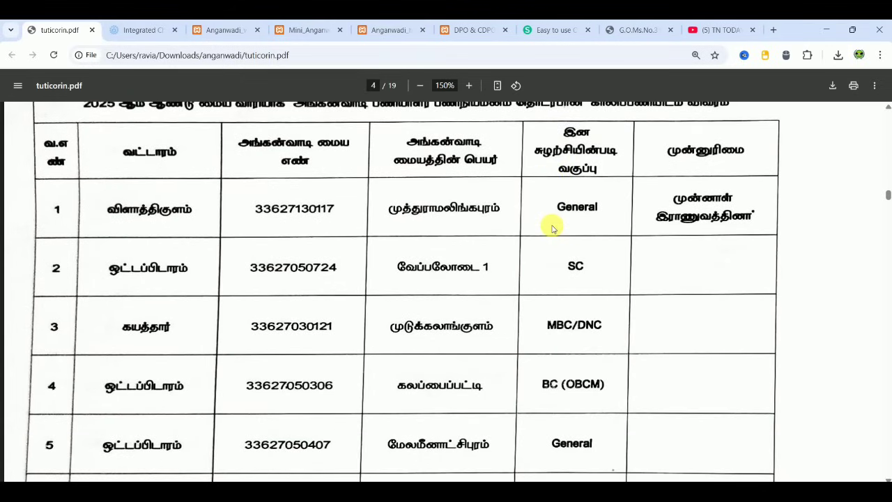
{"action": "scroll", "coordinate": [553, 229], "scroll_direction": "up", "scroll_amount": 1}
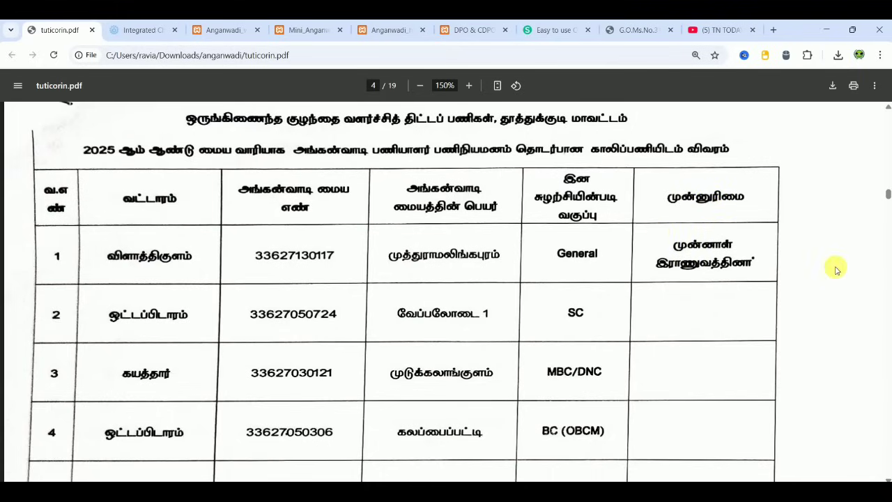
{"action": "scroll", "coordinate": [836, 268], "scroll_direction": "down", "scroll_amount": 1}
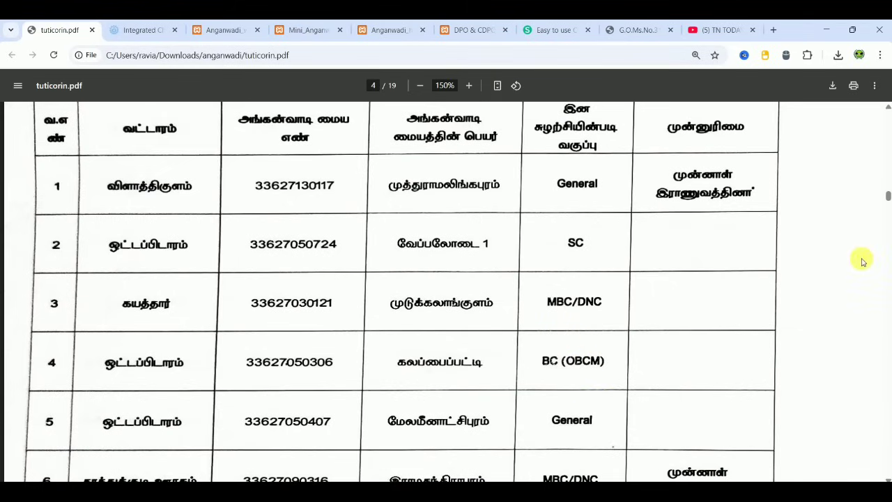
{"action": "scroll", "coordinate": [862, 262], "scroll_direction": "down", "scroll_amount": 12}
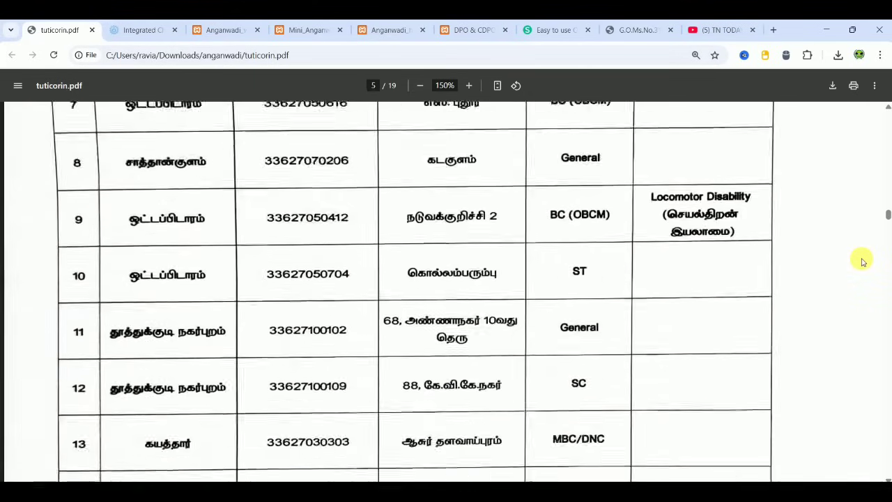
{"action": "scroll", "coordinate": [861, 261], "scroll_direction": "down", "scroll_amount": 15}
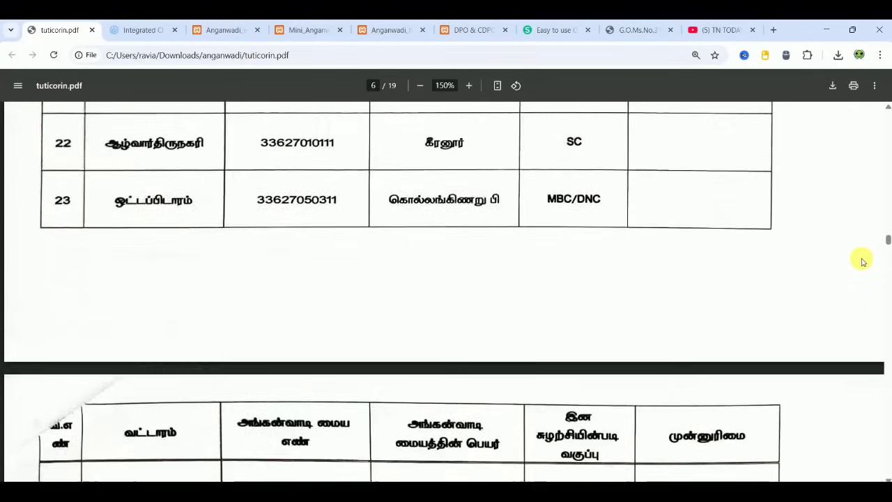
{"action": "scroll", "coordinate": [862, 261], "scroll_direction": "down", "scroll_amount": 15}
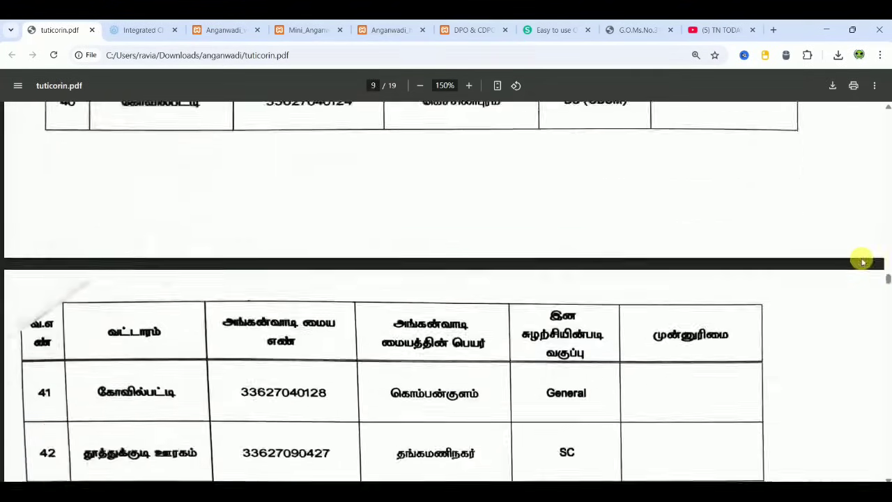
{"action": "scroll", "coordinate": [862, 261], "scroll_direction": "down", "scroll_amount": 15}
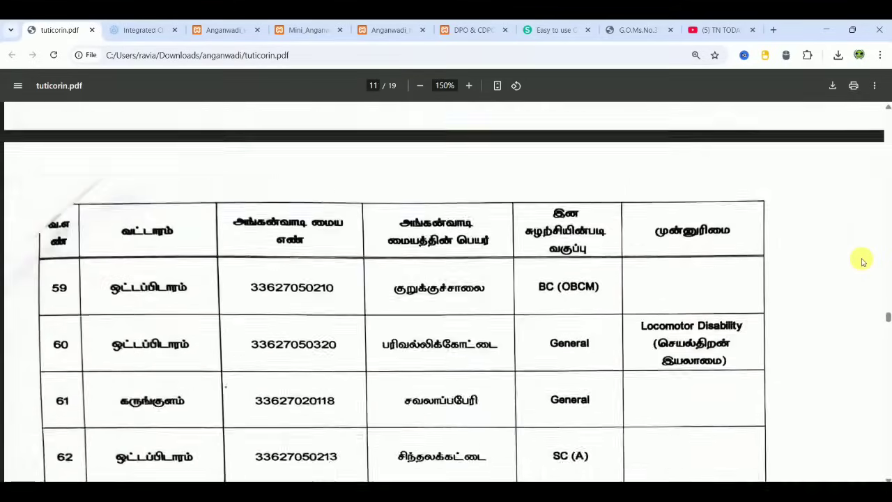
{"action": "scroll", "coordinate": [862, 261], "scroll_direction": "down", "scroll_amount": 15}
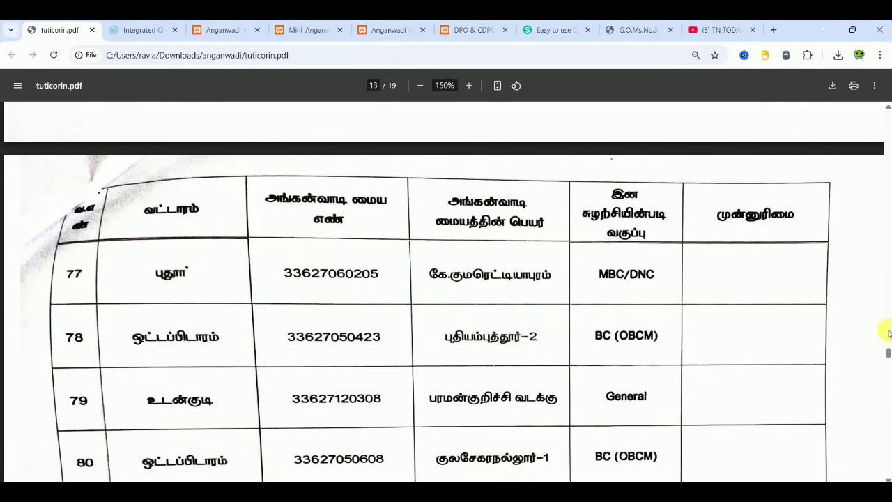
- Drag the PDF scrollbar back up through the pages toward page 1's salary table
{"action": "left_click_drag", "start_coordinate": [887, 353], "coordinate": [887, 190]}
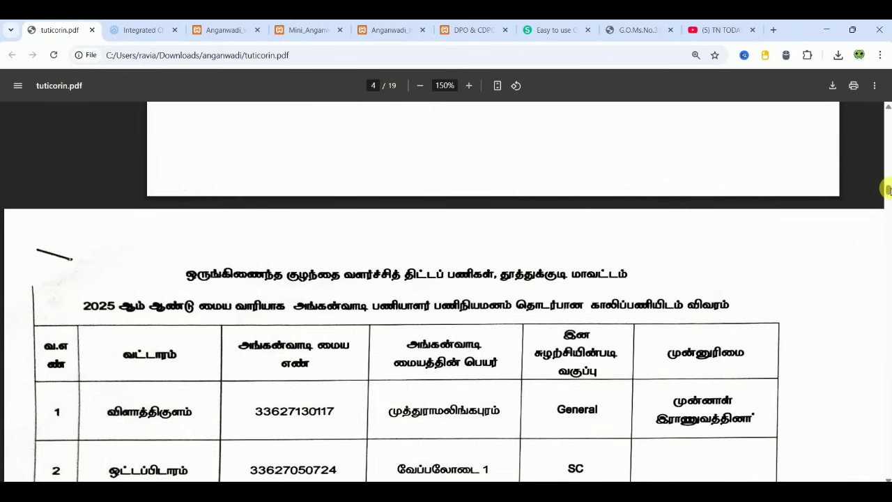
{"action": "scroll", "coordinate": [887, 189], "scroll_direction": "down", "scroll_amount": 1}
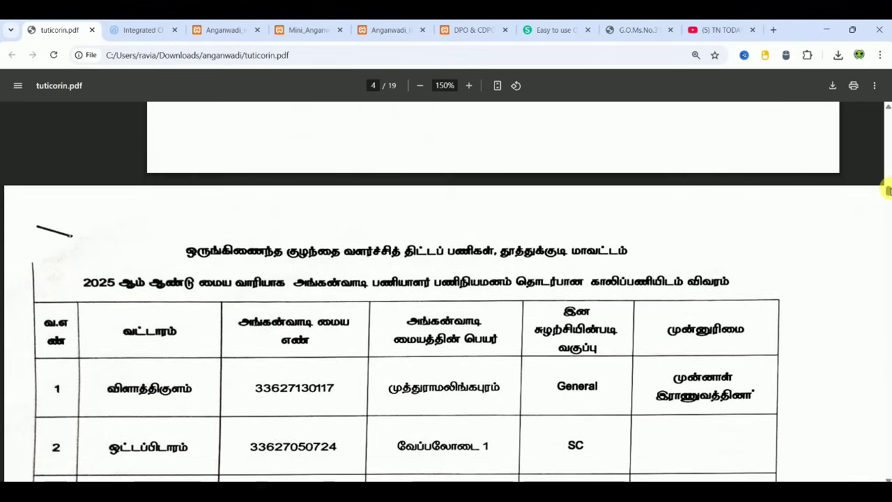
{"action": "scroll", "coordinate": [887, 190], "scroll_direction": "down", "scroll_amount": 2}
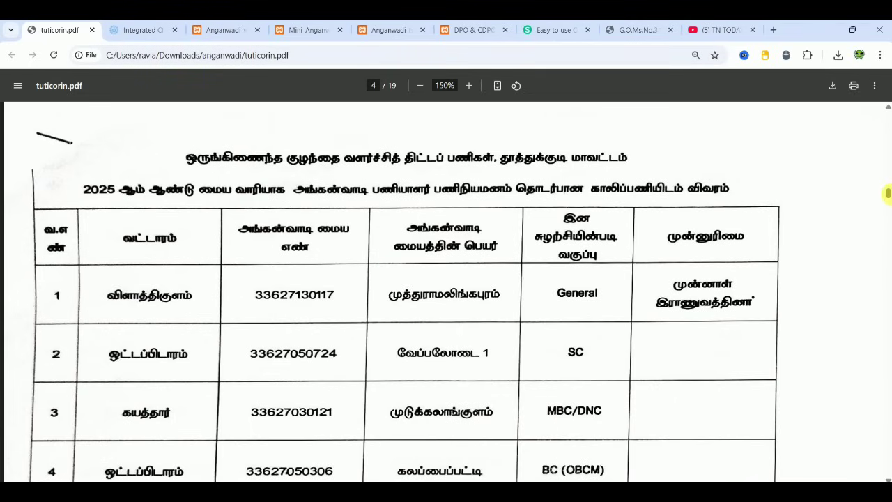
{"action": "left_click_drag", "start_coordinate": [887, 194], "coordinate": [886, 105]}
- Look over the ICDS Careers job table, then open the DPO & CDPO address list PDF
{"action": "left_click", "coordinate": [140, 30]}
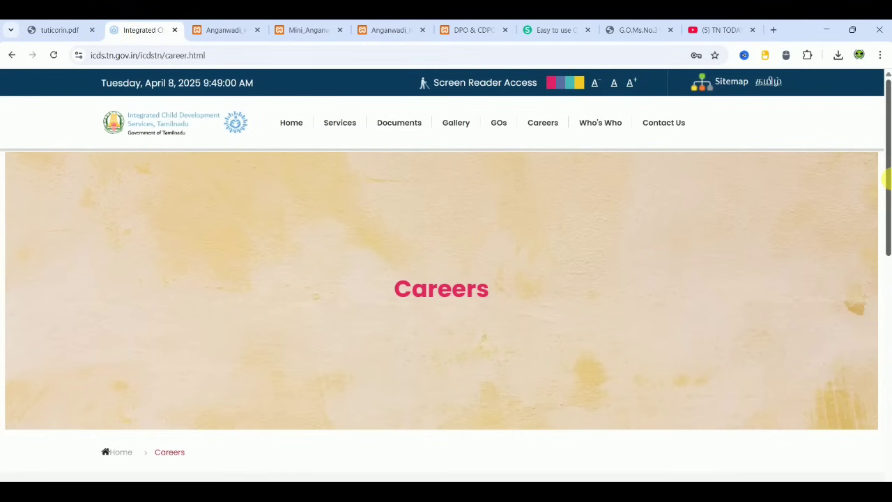
{"action": "left_click_drag", "start_coordinate": [885, 179], "coordinate": [887, 310]}
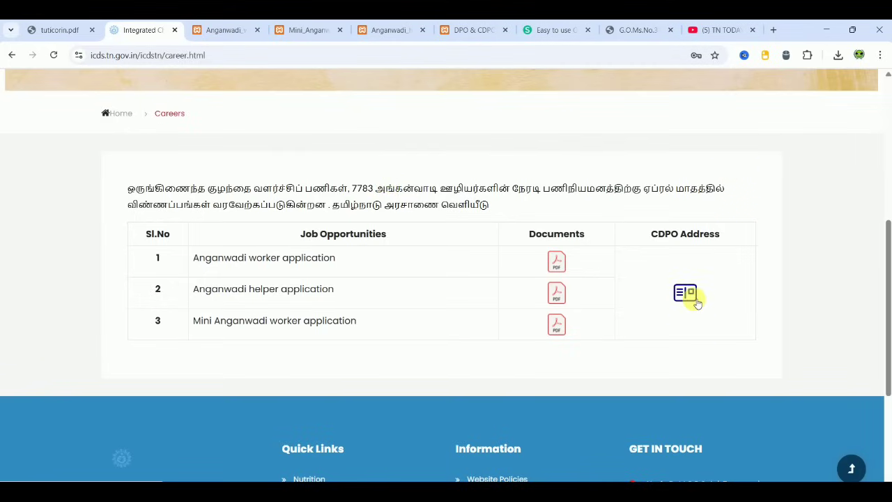
{"action": "left_click", "coordinate": [467, 35]}
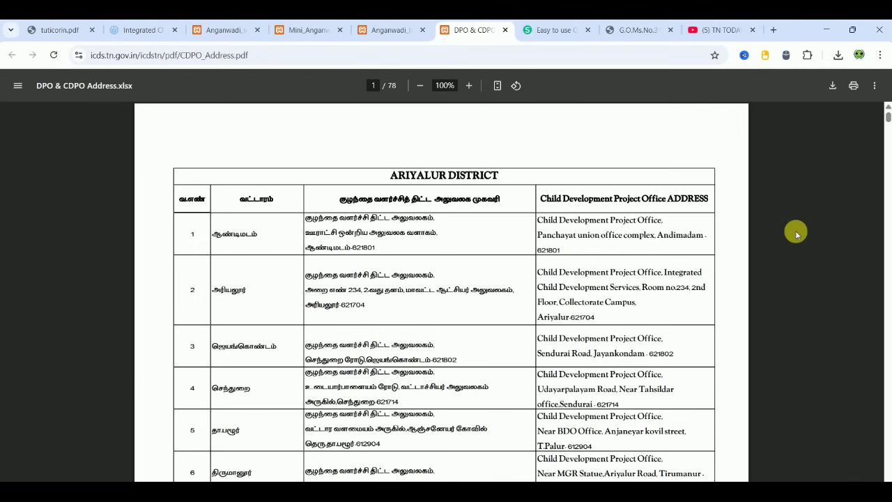
- Zoom into the CDPO address list's Ariyalur table, beginning at the Andimadam office
{"action": "scroll", "coordinate": [798, 235], "scroll_direction": "down", "scroll_amount": 1}
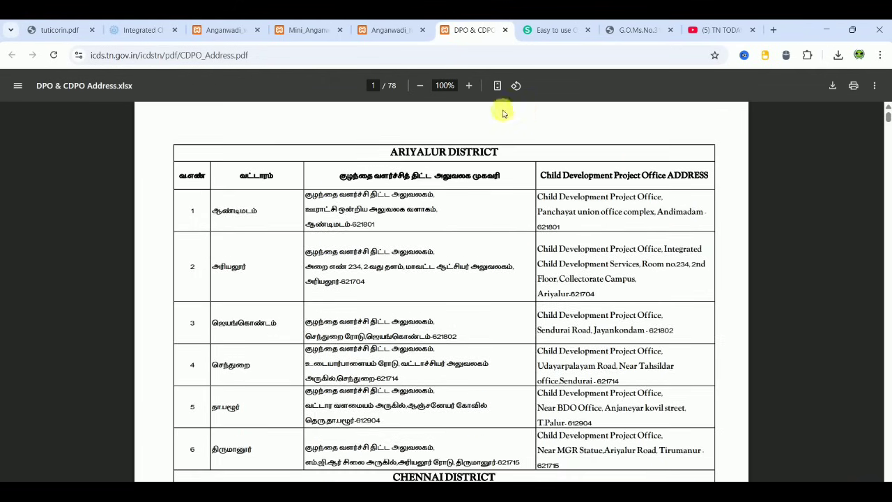
{"action": "left_click", "coordinate": [469, 85]}
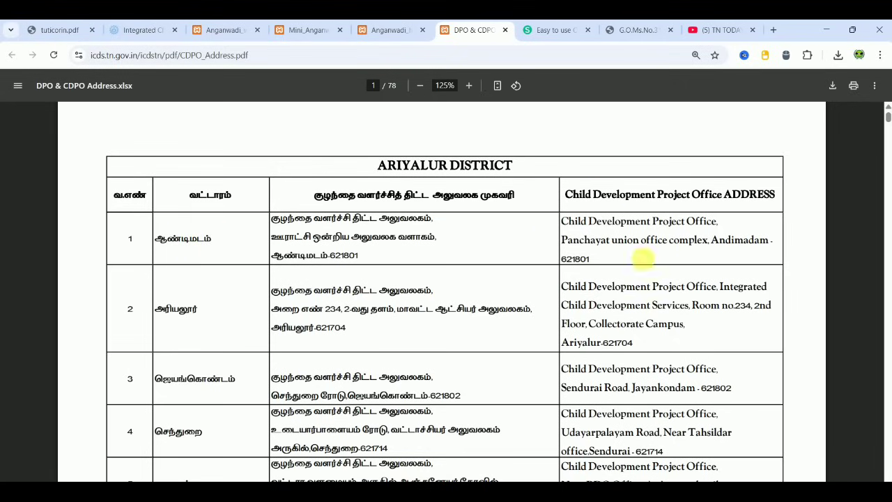
- Jump to page 63's Thoothukudi district table, starting at Alwarthirunagari
{"action": "left_click_drag", "start_coordinate": [886, 119], "coordinate": [887, 401]}
{"action": "left_click_drag", "start_coordinate": [888, 401], "coordinate": [887, 411]}
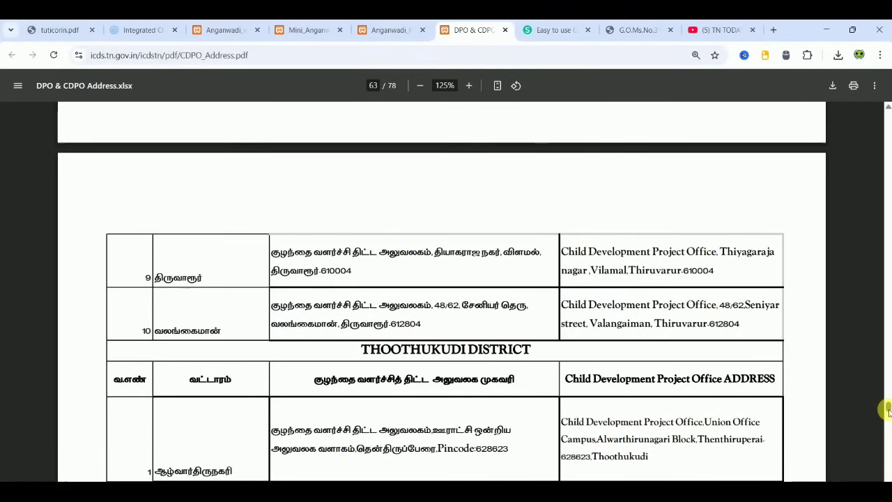
{"action": "scroll", "coordinate": [849, 394], "scroll_direction": "down", "scroll_amount": 1}
{"action": "scroll", "coordinate": [849, 394], "scroll_direction": "down", "scroll_amount": 3}
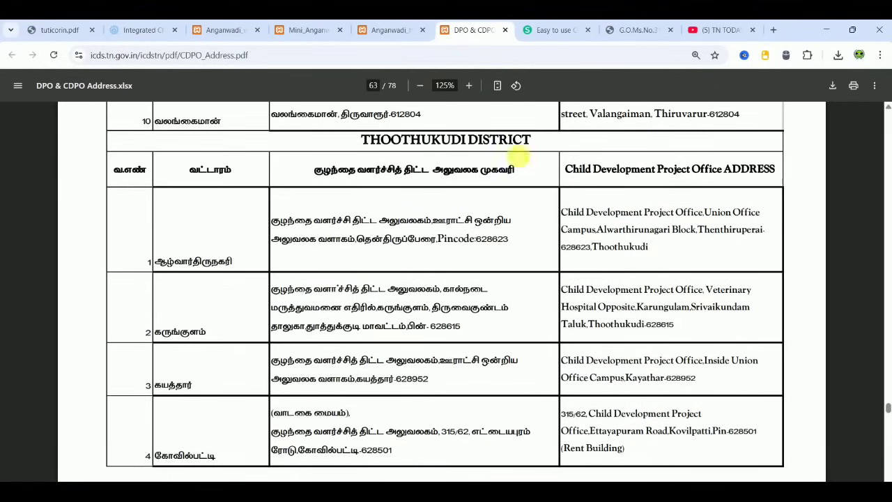
- Check the tuticorin.pdf vacancy list, then select Vilathikulam's Tamil address in row 13 on page 65
{"action": "left_click", "coordinate": [65, 30]}
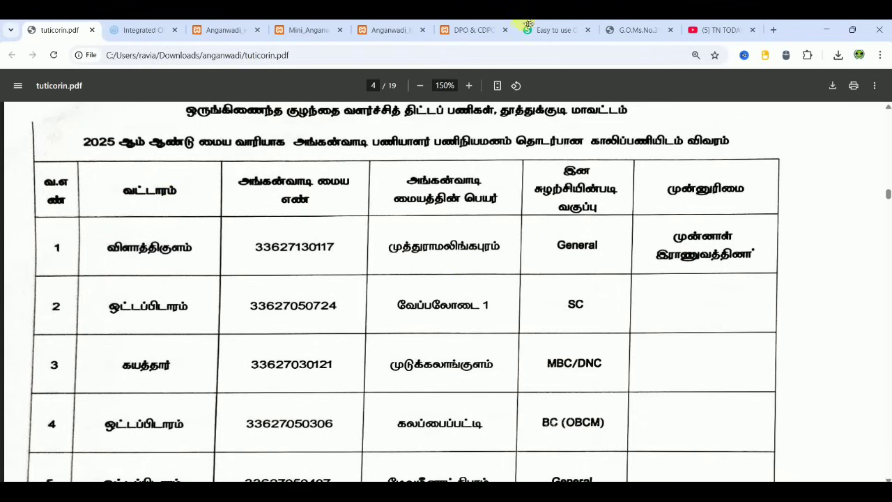
{"action": "left_click", "coordinate": [482, 30]}
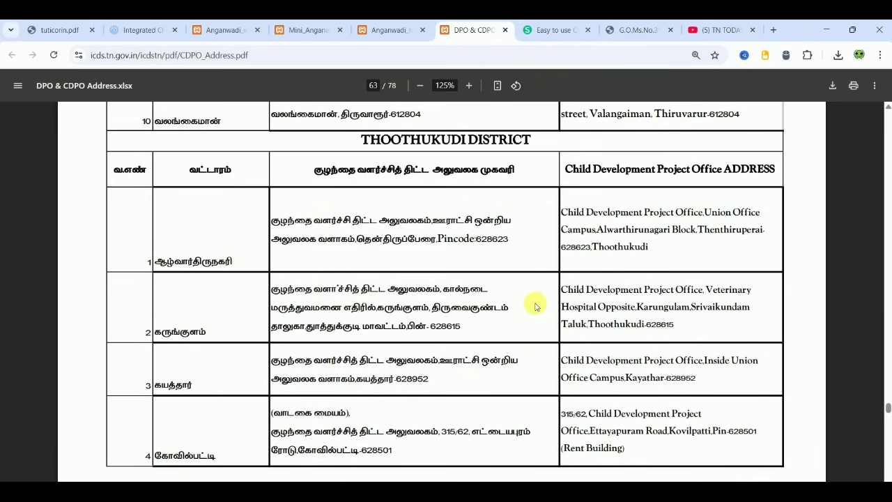
{"action": "scroll", "coordinate": [536, 306], "scroll_direction": "down", "scroll_amount": 5}
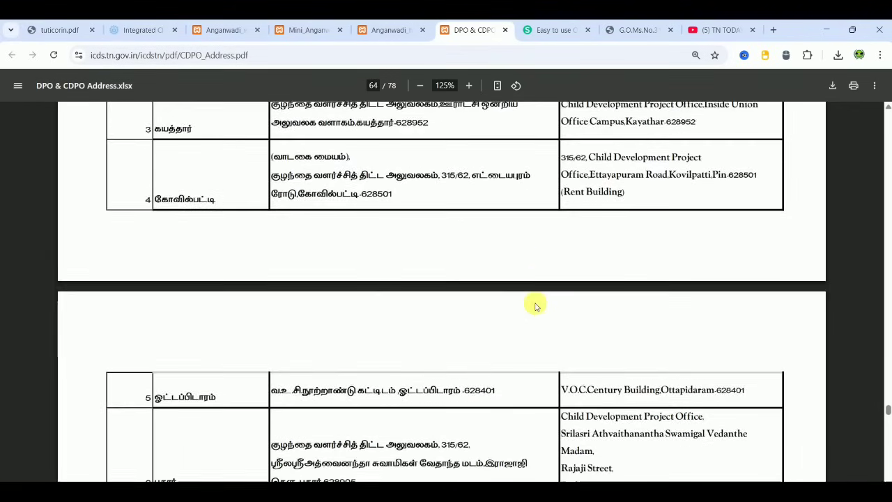
{"action": "scroll", "coordinate": [535, 307], "scroll_direction": "down", "scroll_amount": 10}
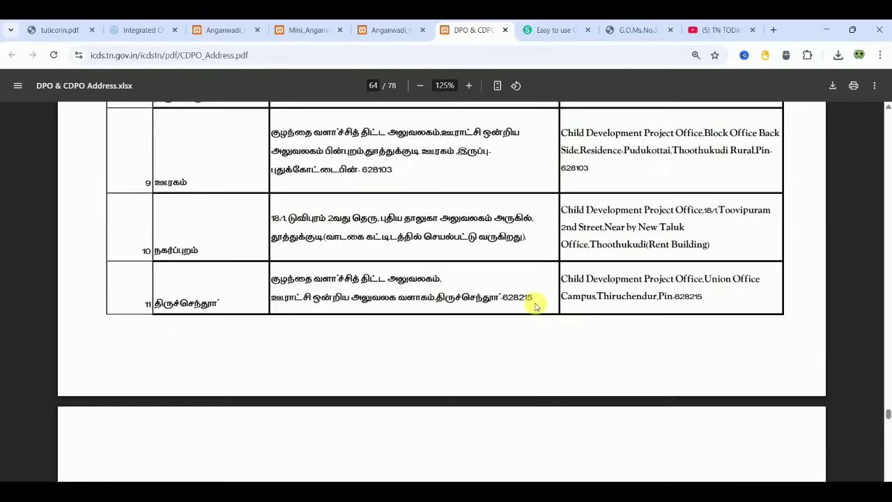
{"action": "scroll", "coordinate": [535, 307], "scroll_direction": "down", "scroll_amount": 5}
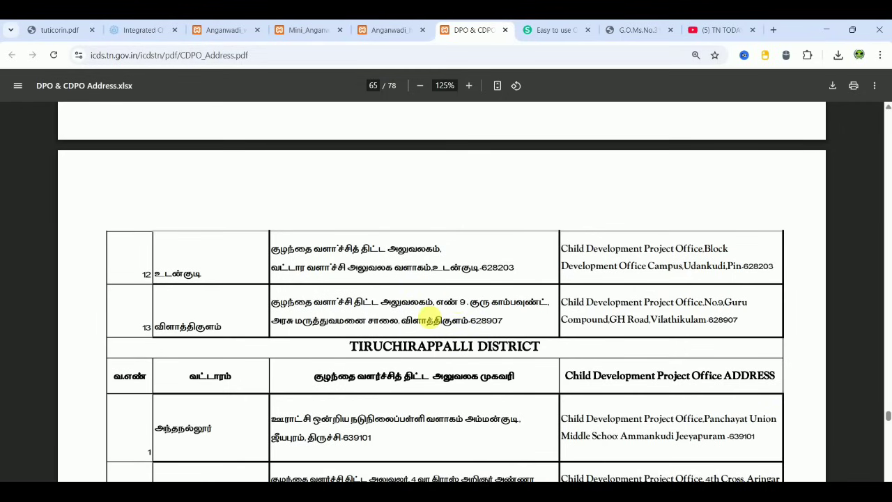
{"action": "left_click_drag", "start_coordinate": [279, 310], "coordinate": [508, 322]}
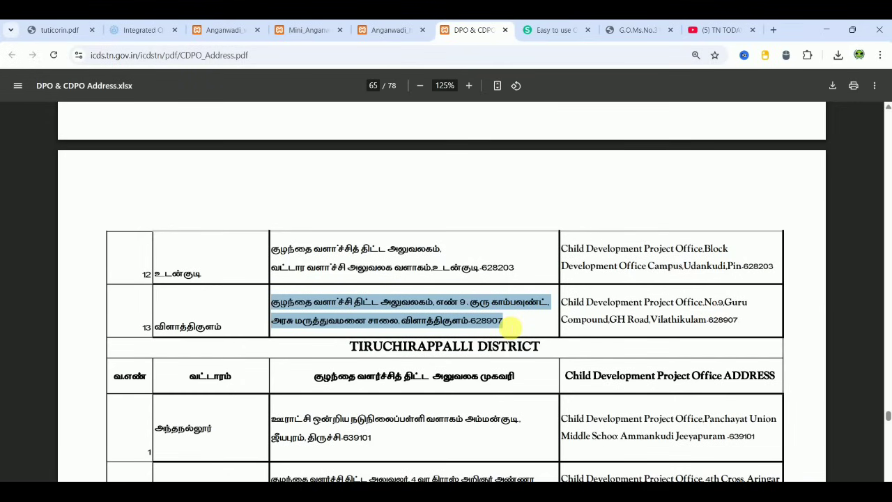
- Review the Anganwadi worker, mini worker and helper forms, then return to the Sejda form
{"action": "left_click", "coordinate": [136, 32]}
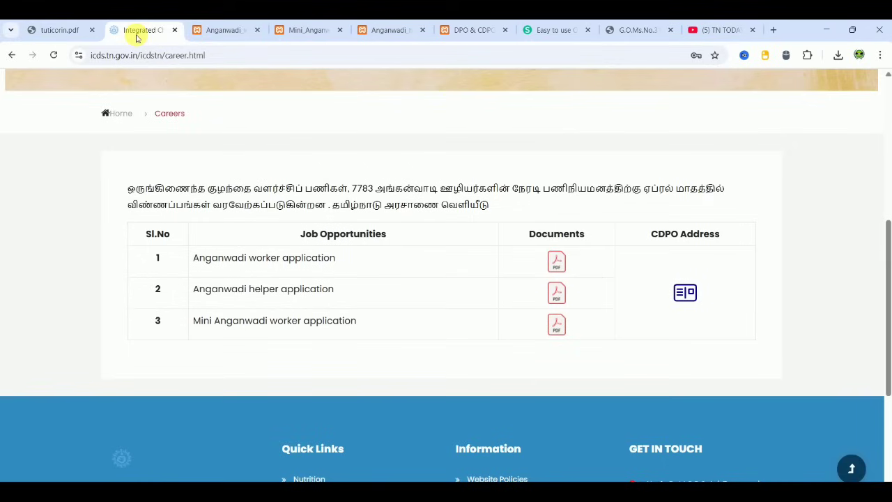
{"action": "left_click", "coordinate": [192, 35]}
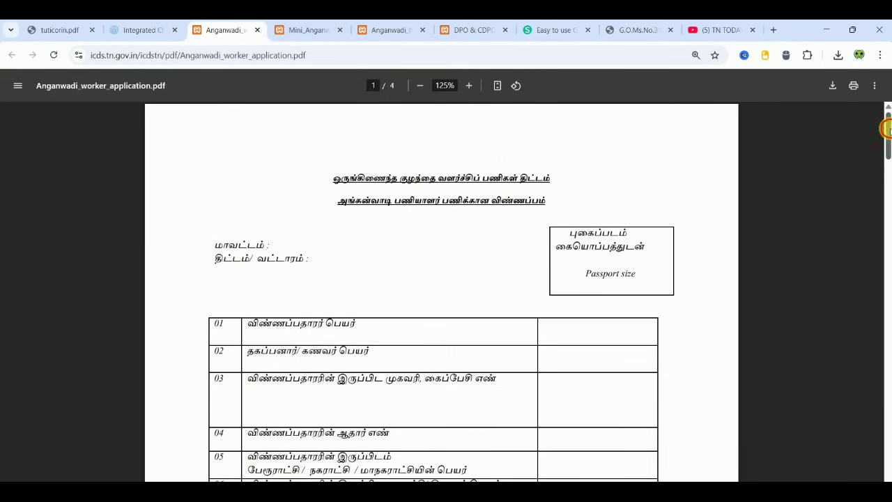
{"action": "left_click_drag", "start_coordinate": [886, 129], "coordinate": [887, 170]}
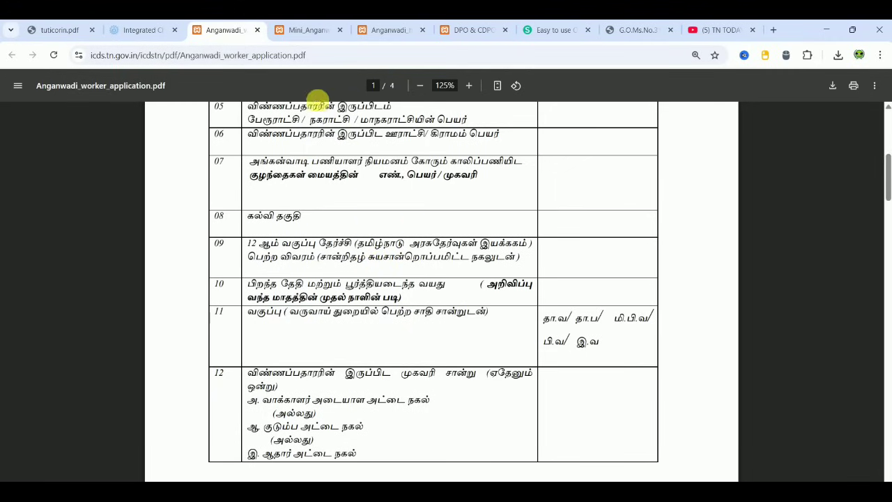
{"action": "left_click", "coordinate": [311, 34]}
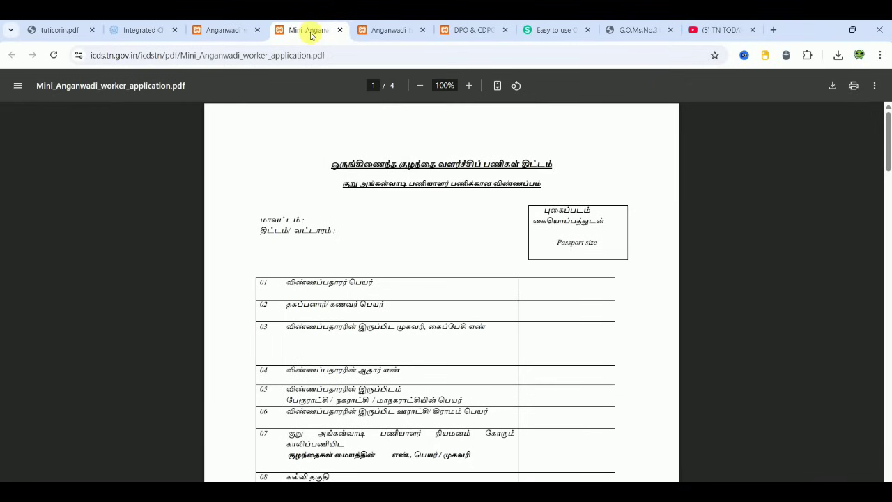
{"action": "left_click", "coordinate": [367, 32]}
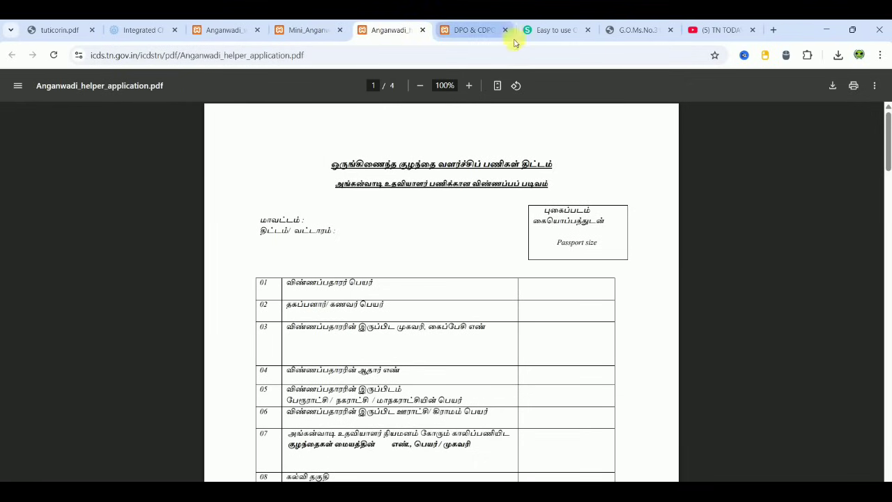
{"action": "left_click", "coordinate": [550, 31]}
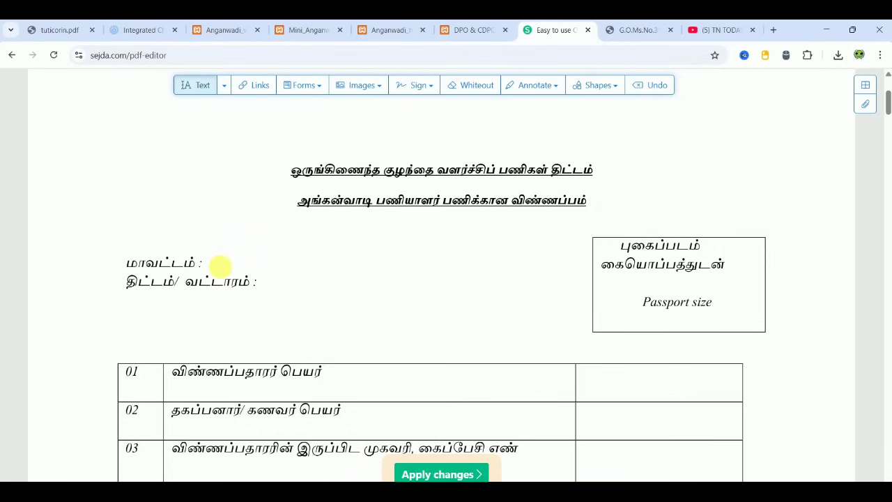
- Enter XXXXXXX beside both the district (மாவட்டம்) and block (வட்டாரம்) labels, checking the original form in between
{"action": "left_click", "coordinate": [218, 265]}
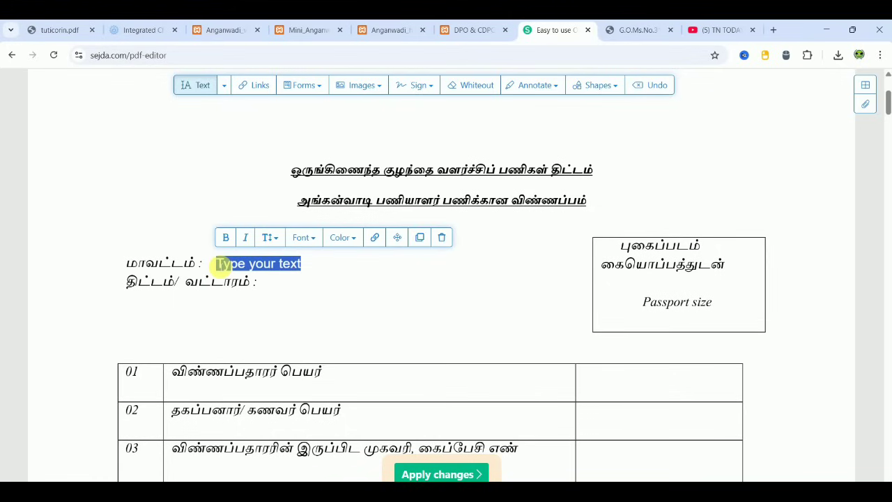
{"action": "type", "text": "XXXXXXX"}
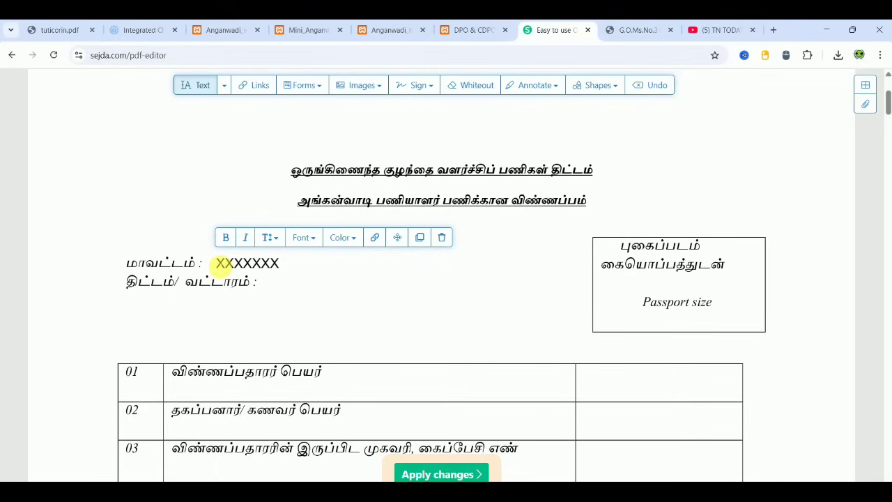
{"action": "left_click", "coordinate": [225, 30]}
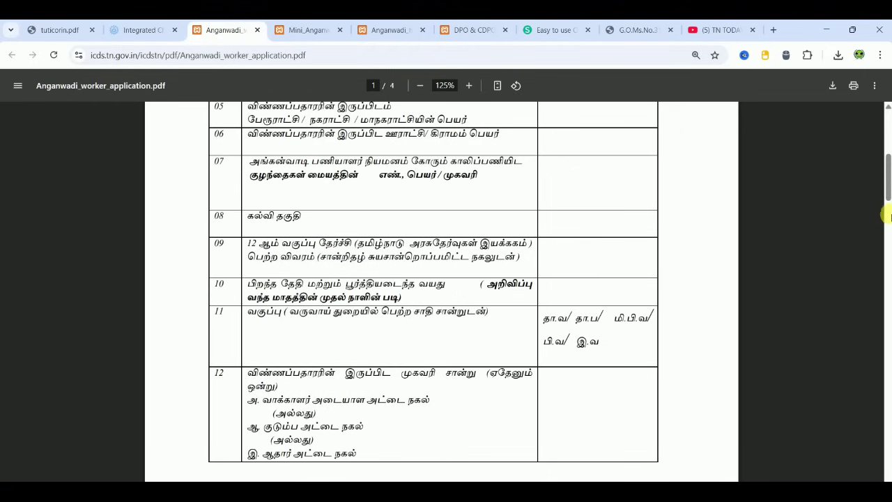
{"action": "mouse_move", "coordinate": [882, 189]}
{"action": "left_mouse_down"}
{"action": "mouse_move", "coordinate": [884, 439]}
{"action": "mouse_move", "coordinate": [886, 126]}
{"action": "left_mouse_up"}
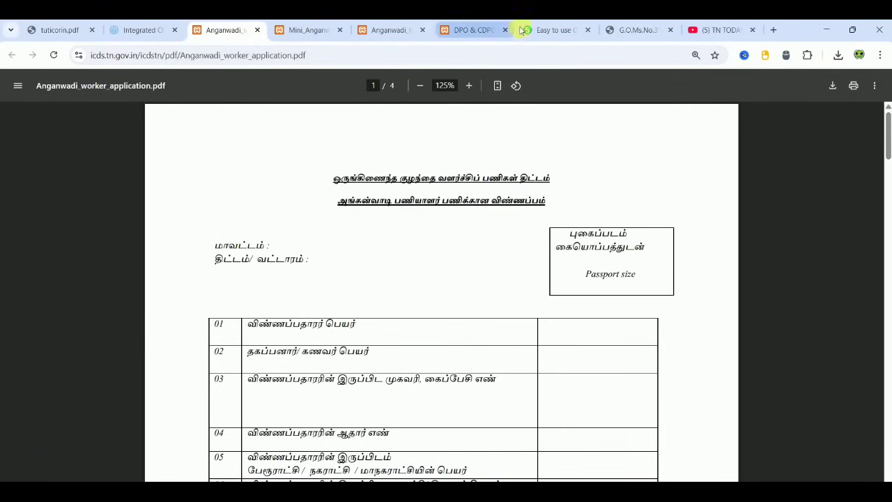
{"action": "left_click", "coordinate": [553, 29]}
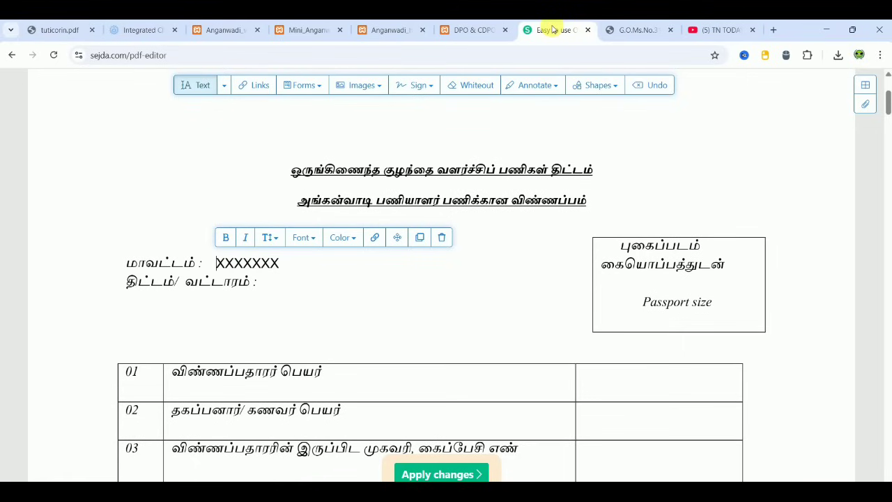
{"action": "left_click", "coordinate": [271, 282]}
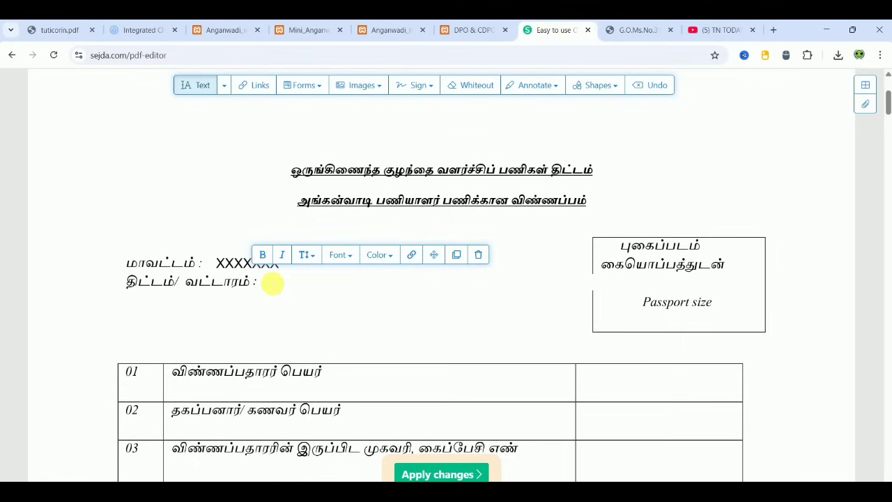
{"action": "type", "text": "XXXXXXX"}
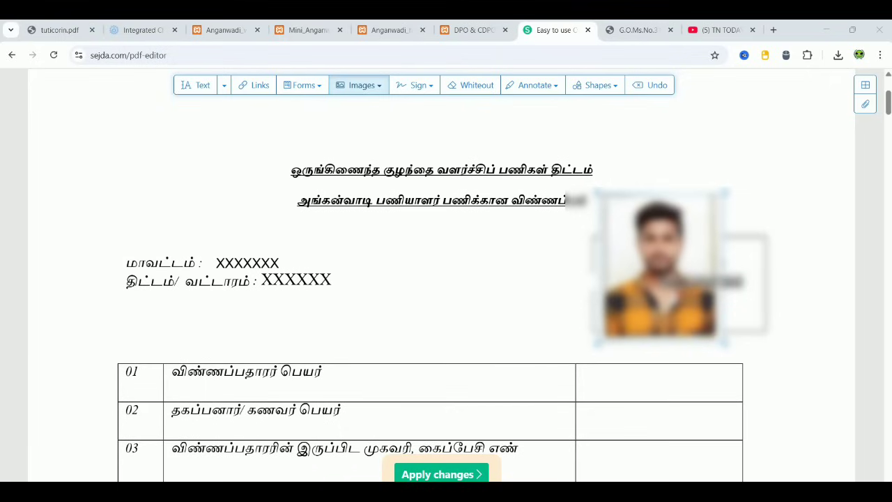
- Nudge the passport photo to fit the photo box and scroll down to the details table
{"action": "left_click", "coordinate": [644, 277]}
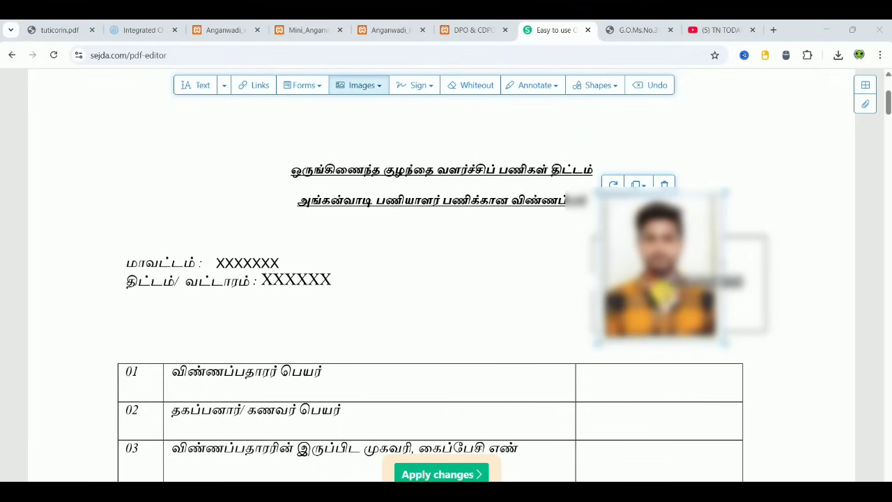
{"action": "double_click", "coordinate": [674, 281]}
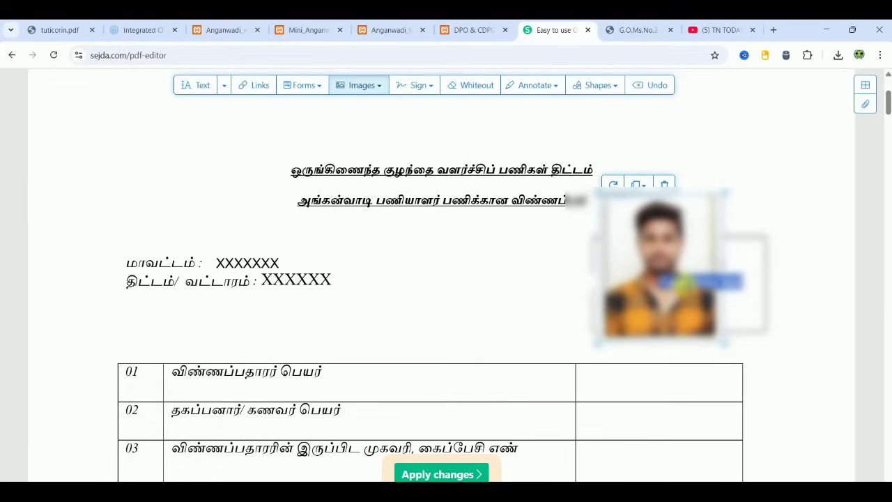
{"action": "mouse_move", "coordinate": [658, 268]}
{"action": "left_mouse_down"}
{"action": "mouse_move", "coordinate": [618, 278]}
{"action": "mouse_move", "coordinate": [658, 273]}
{"action": "left_mouse_up"}
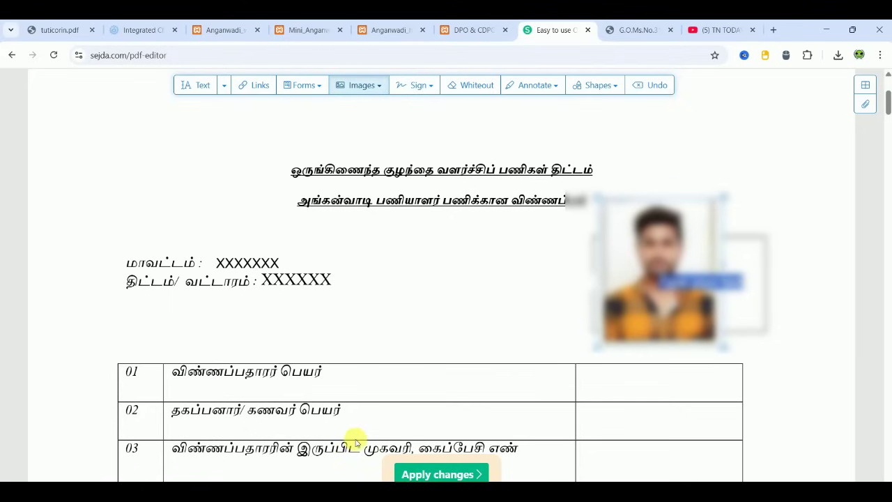
{"action": "scroll", "coordinate": [349, 460], "scroll_direction": "down", "scroll_amount": 4}
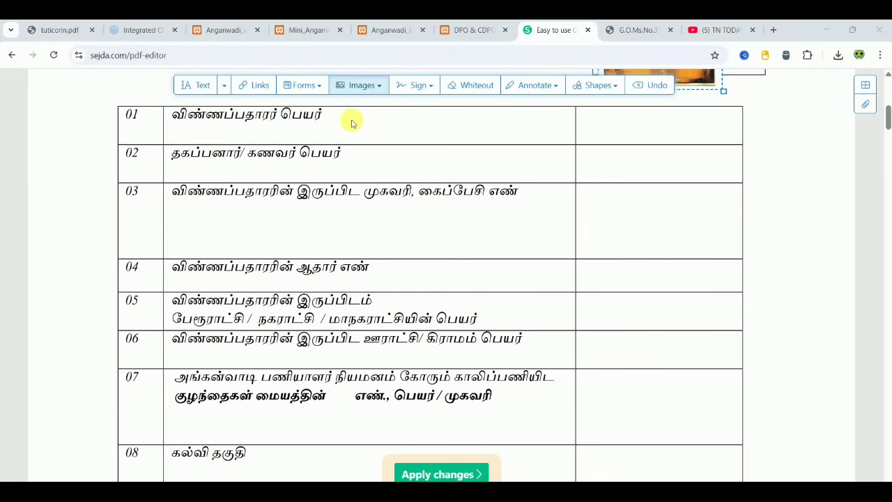
- Enter XXXXXXX in row 01's value cell, then pick the checkmark symbol from Forms
{"action": "left_click", "coordinate": [607, 125]}
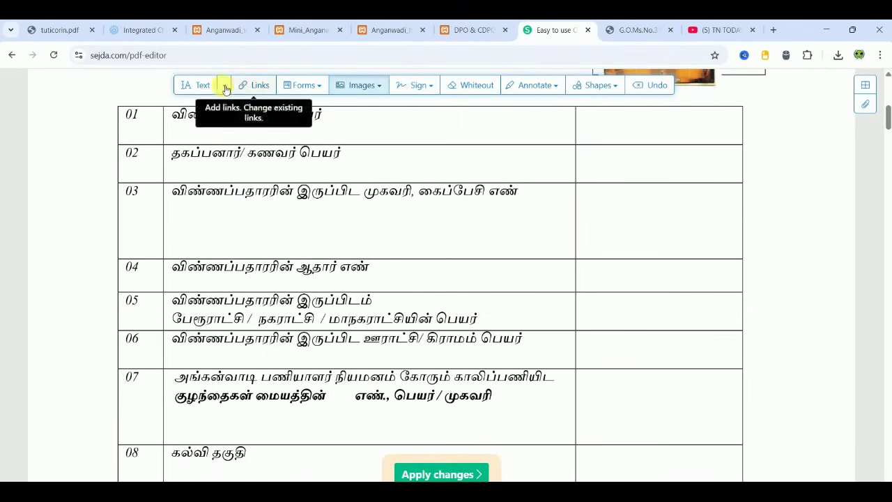
{"action": "left_click", "coordinate": [201, 85]}
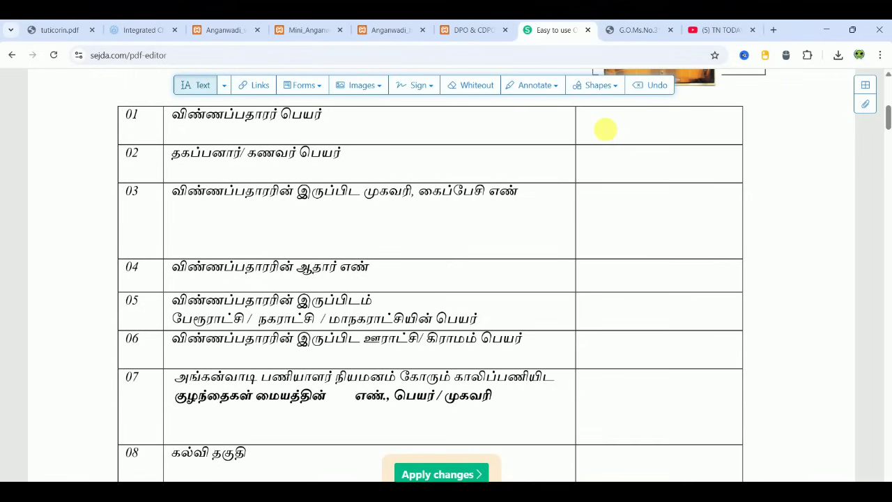
{"action": "left_click", "coordinate": [598, 123]}
{"action": "type", "text": "XXXXXXX"}
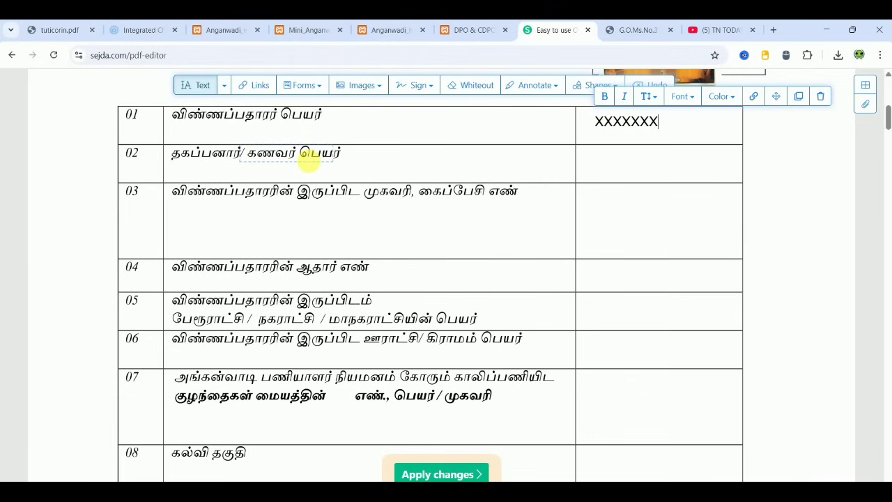
{"action": "left_click", "coordinate": [315, 85]}
{"action": "left_click", "coordinate": [411, 135]}
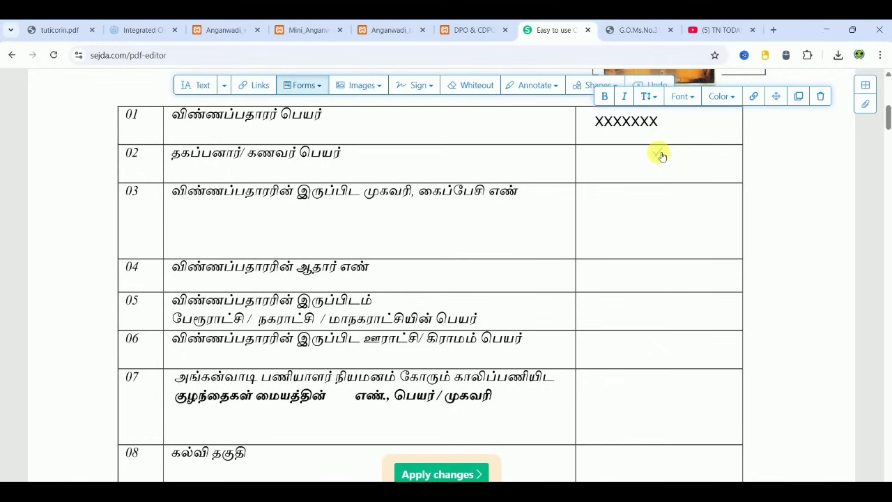
- Tick row 02's label and enter XXXXXXX in its value cell
{"action": "left_click", "coordinate": [293, 144]}
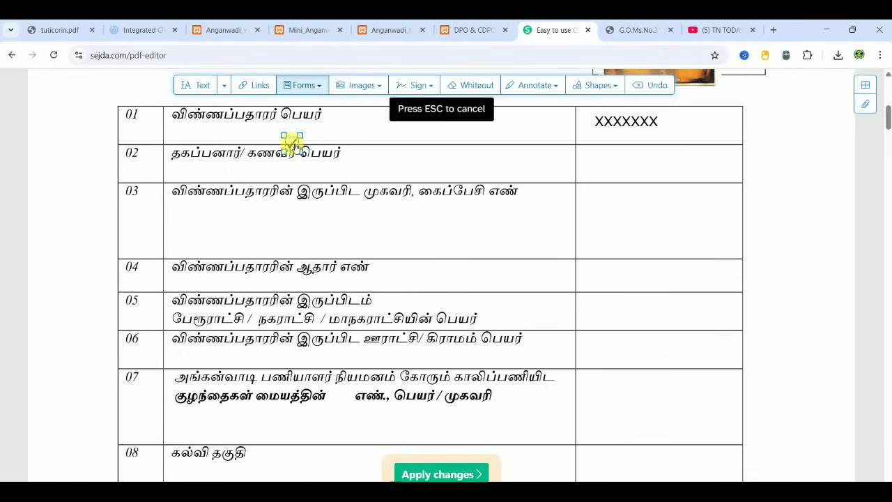
{"action": "left_click", "coordinate": [196, 85]}
{"action": "left_click", "coordinate": [609, 159]}
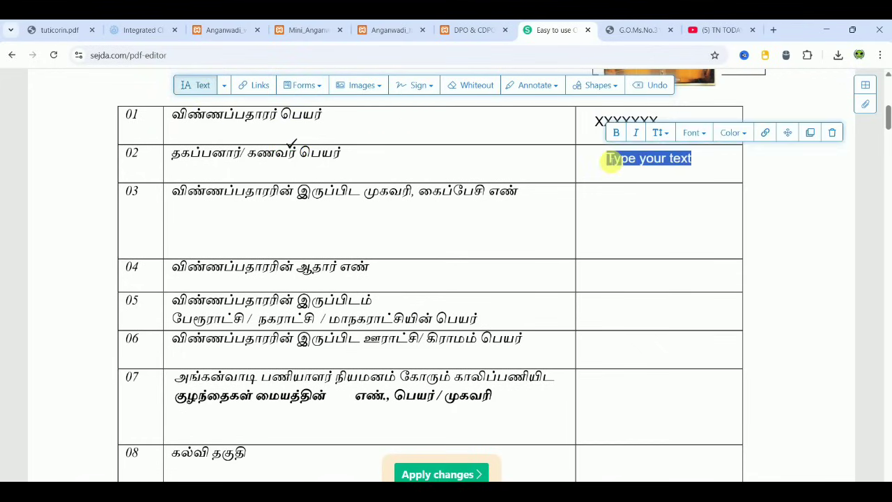
{"action": "type", "text": "XXXXXXX"}
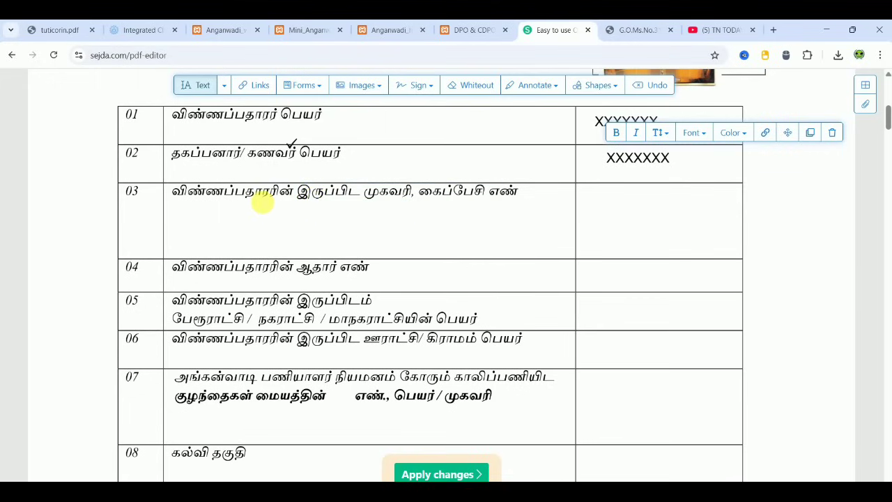
- Write a five-line placeholder address in row 03 and the Aadhaar number in row 04
{"action": "left_click", "coordinate": [598, 193]}
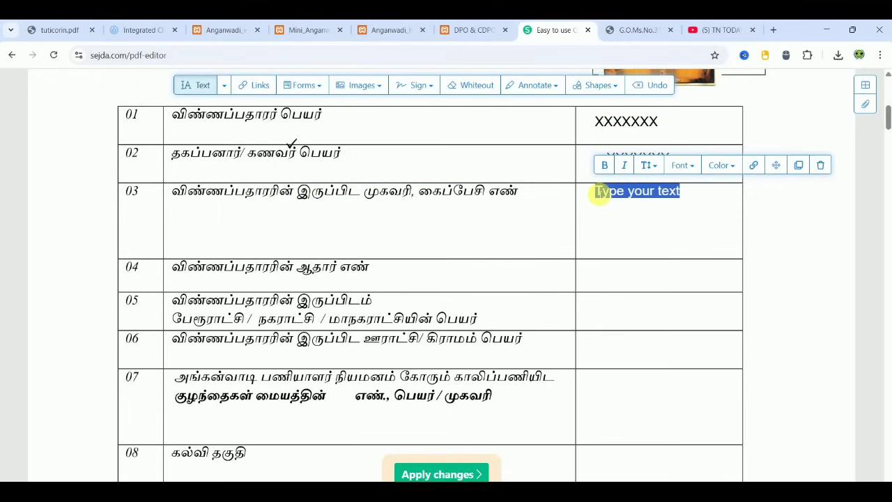
{"action": "type", "text": "XXXX,"}
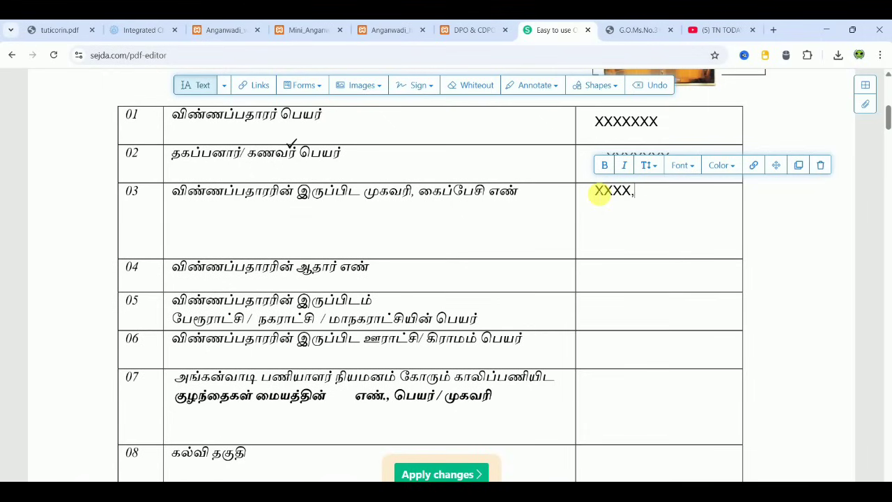
{"action": "type", "text": " XXXXXX"}
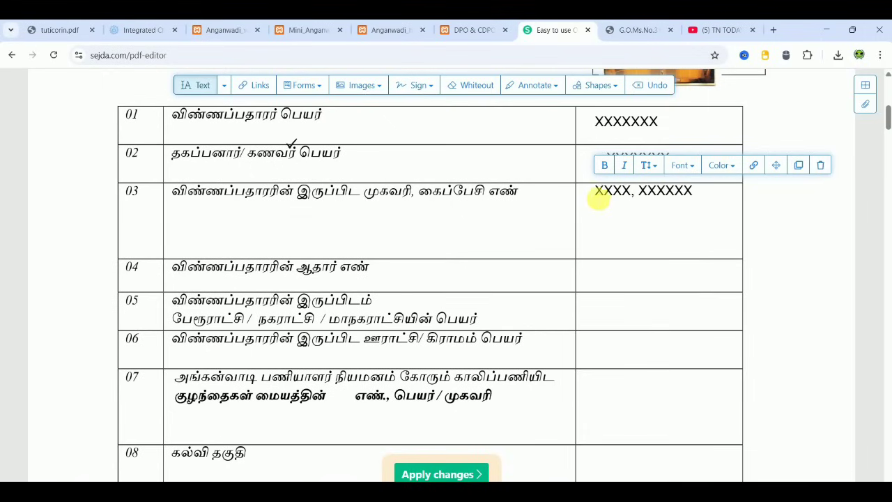
{"action": "left_click", "coordinate": [602, 207]}
{"action": "type", "text": "XX"}
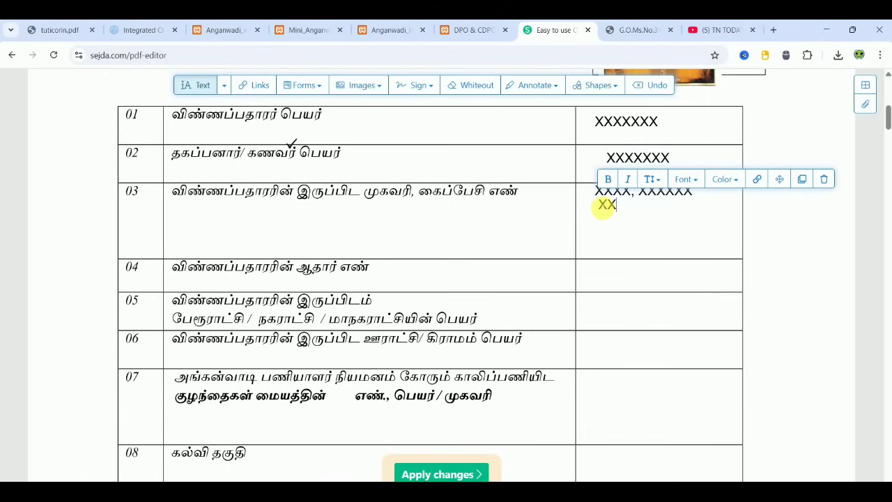
{"action": "type", "text": "XXXX,XXX"}
{"action": "left_click", "coordinate": [605, 219]}
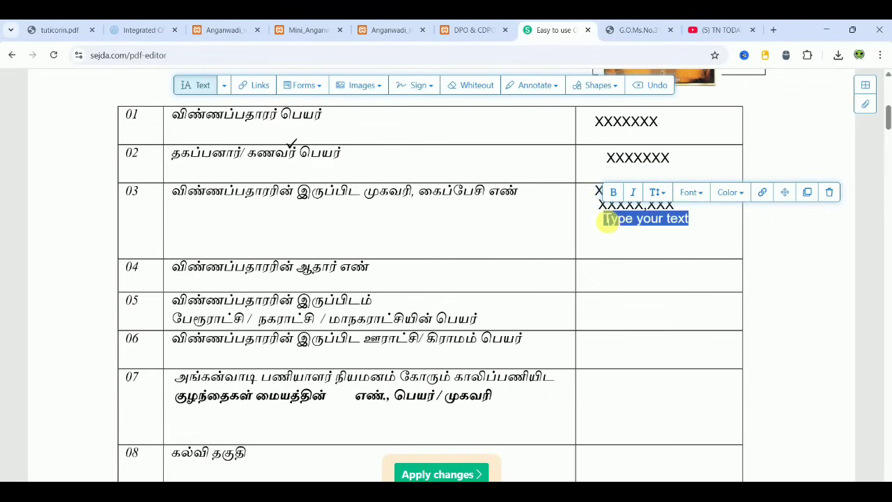
{"action": "type", "text": "XXXXX"}
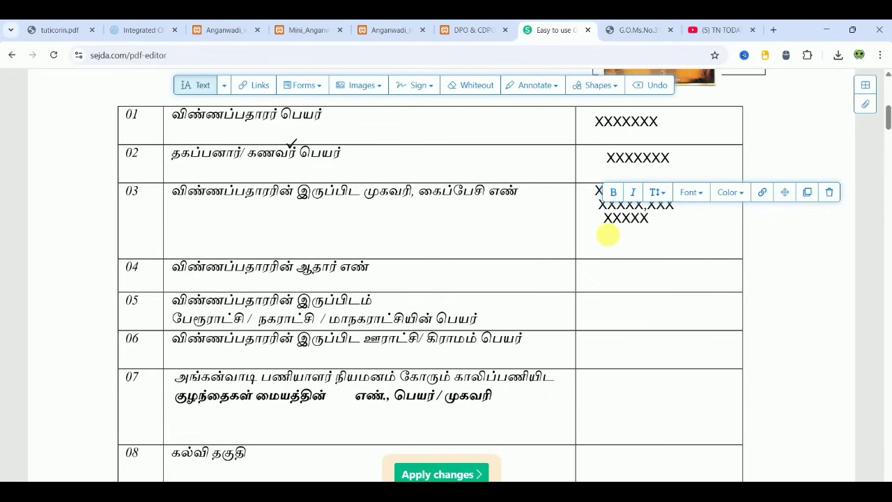
{"action": "left_click", "coordinate": [607, 234]}
{"action": "type", "text": "XXXXX"}
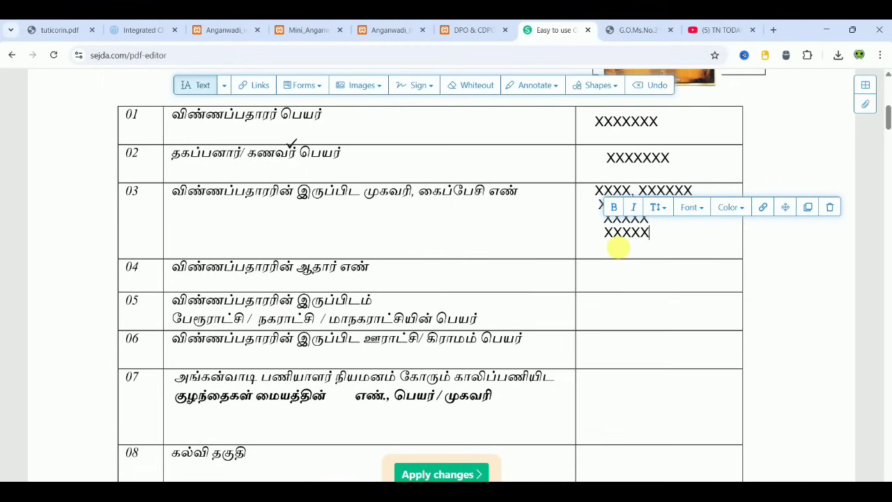
{"action": "left_click", "coordinate": [613, 241]}
{"action": "type", "text": "XXXXXXX"}
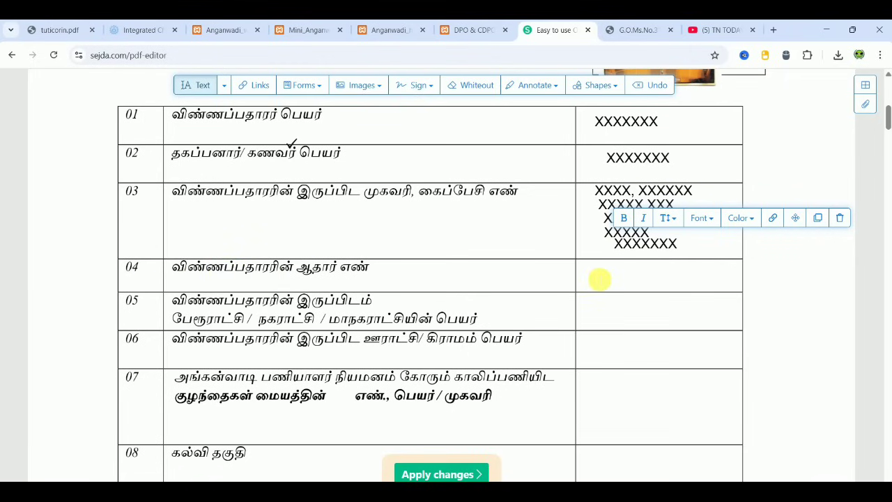
{"action": "left_click", "coordinate": [600, 279]}
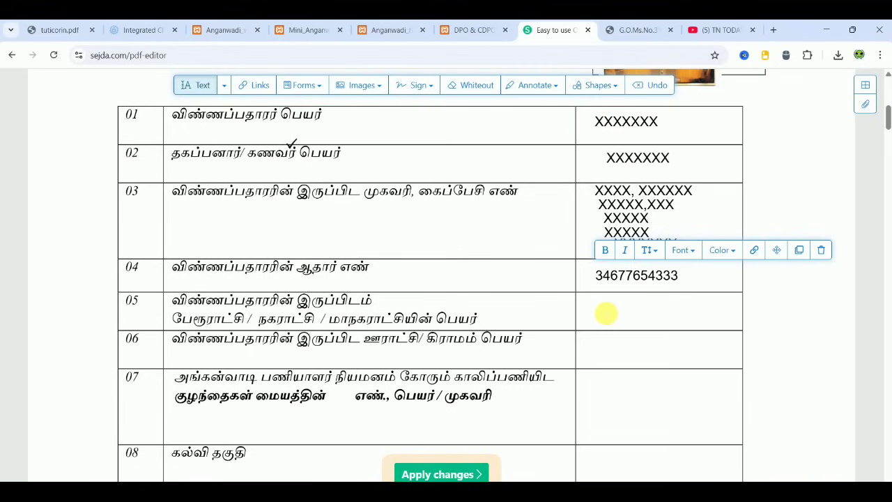
- Put a dashed placeholder (-----) in row 05 and XXXXXX as row 06's village name
{"action": "left_click", "coordinate": [606, 314]}
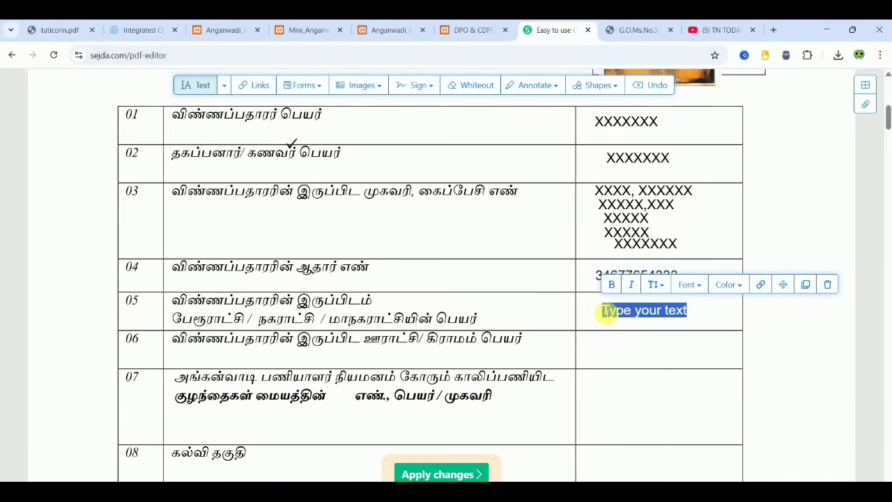
{"action": "key", "text": "BackSpace"}
{"action": "type", "text": "-----"}
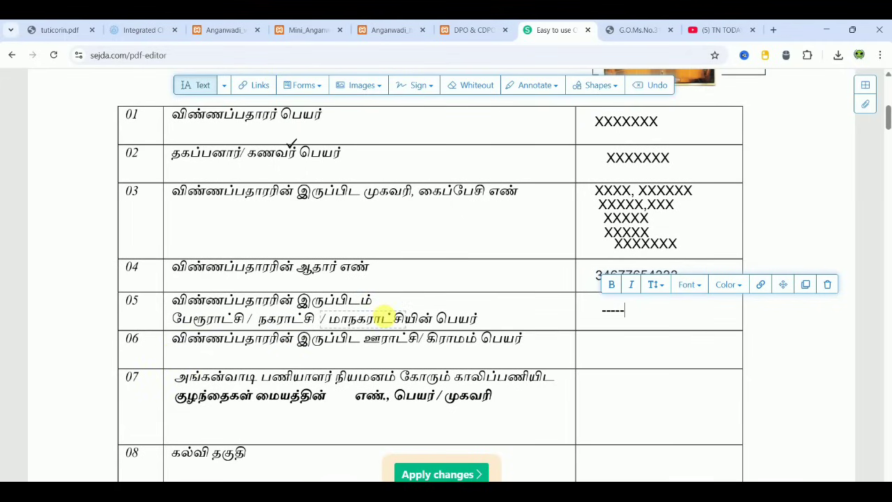
{"action": "left_click", "coordinate": [625, 349]}
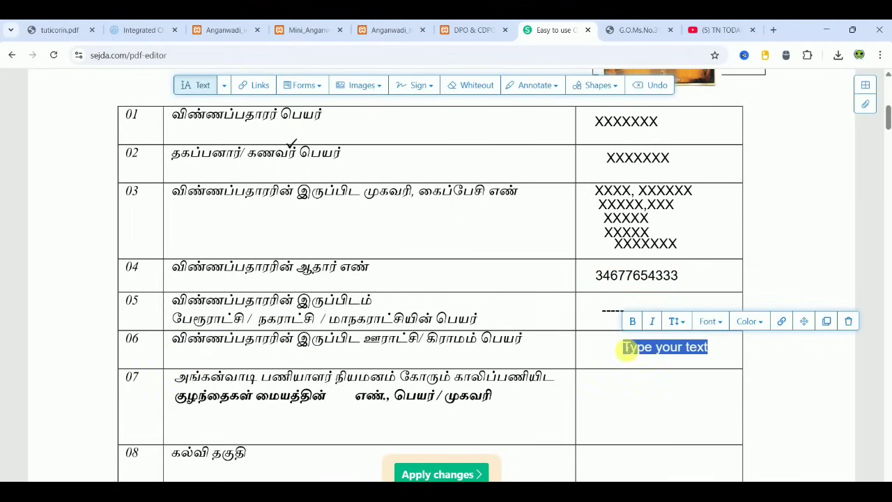
{"action": "type", "text": "XXXXXX"}
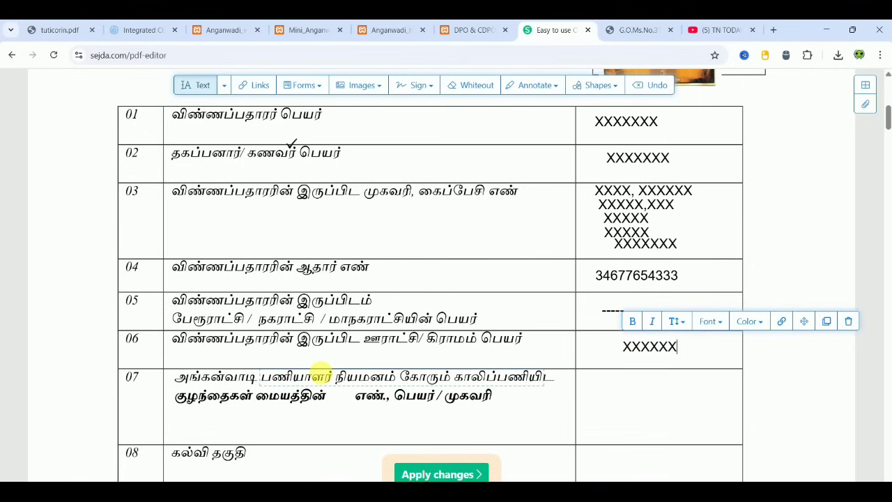
{"action": "left_click", "coordinate": [43, 31]}
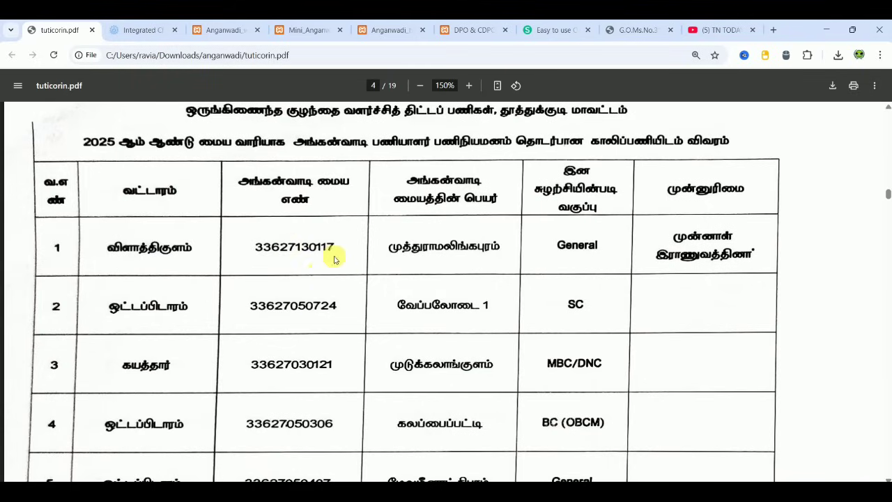
{"action": "left_click", "coordinate": [542, 29]}
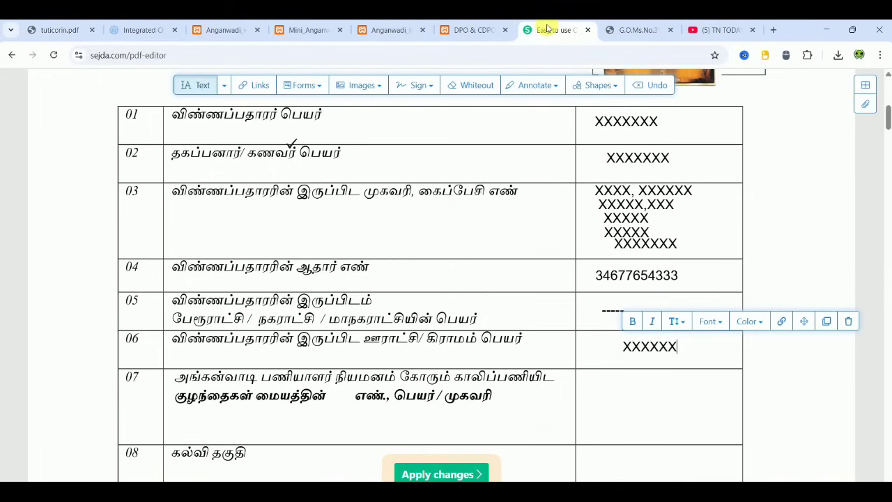
{"action": "left_click", "coordinate": [592, 383]}
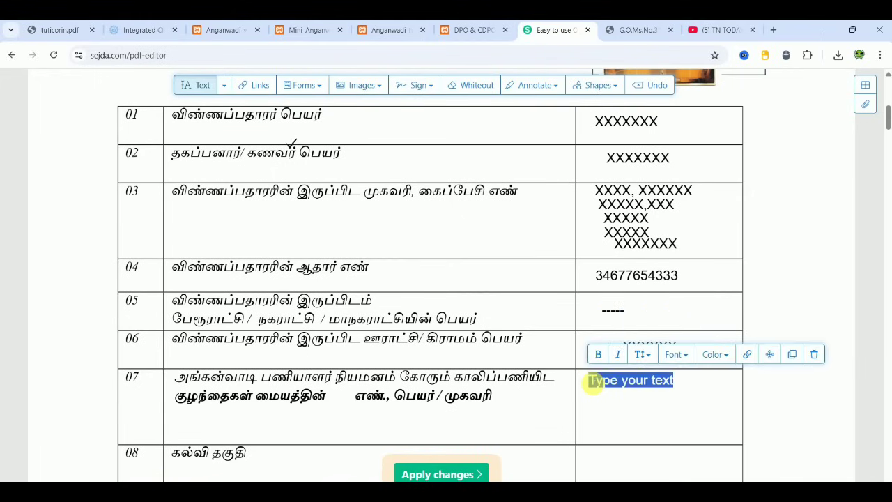
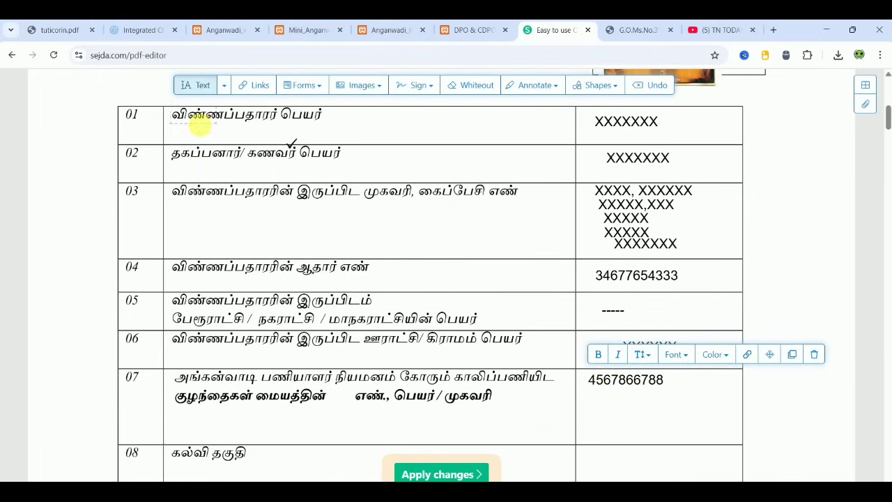
- Add XXXXXXX and XXXXXX as two more lines in row 07, cross-checking the vacancy list
{"action": "left_click", "coordinate": [62, 30]}
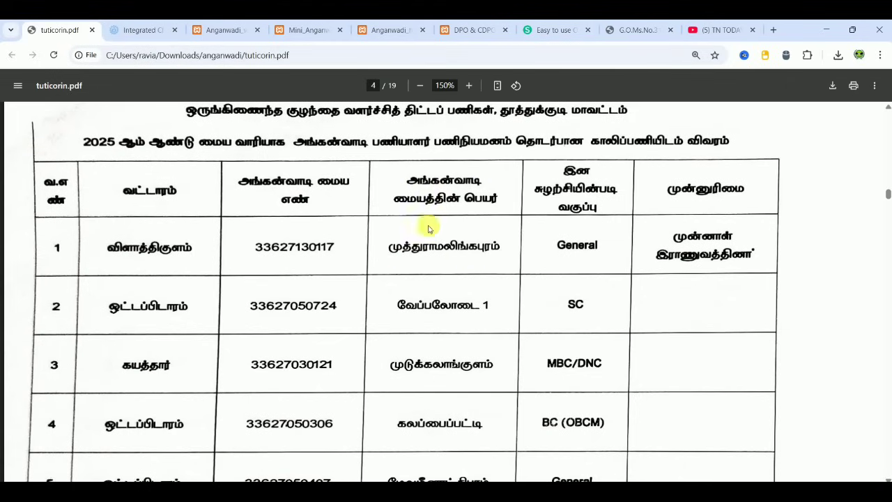
{"action": "left_click", "coordinate": [558, 30]}
{"action": "left_click", "coordinate": [596, 395]}
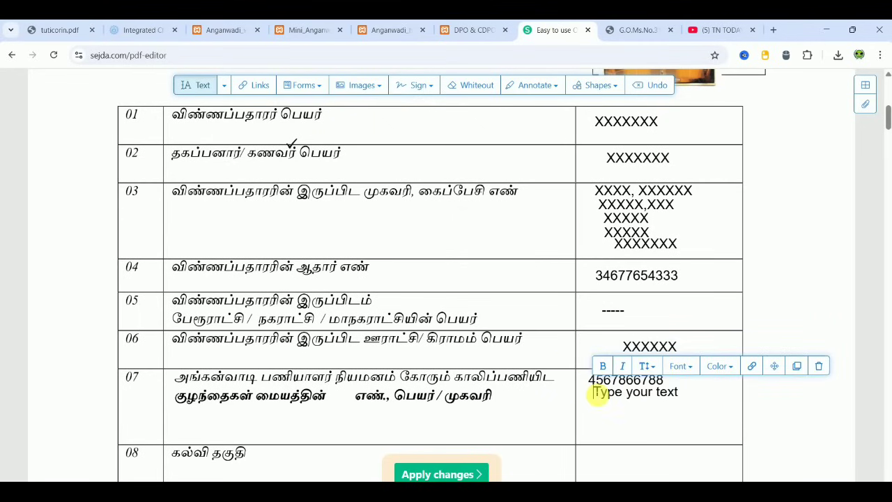
{"action": "type", "text": "XXXXXXX"}
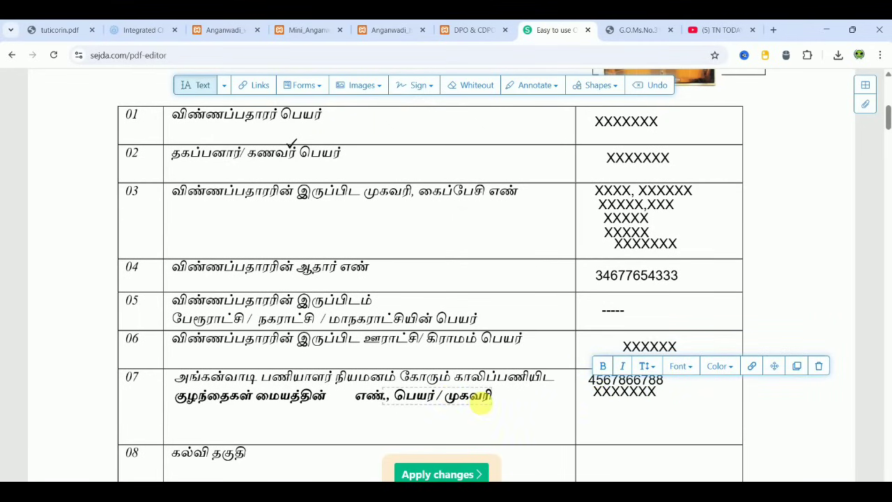
{"action": "left_click", "coordinate": [66, 30]}
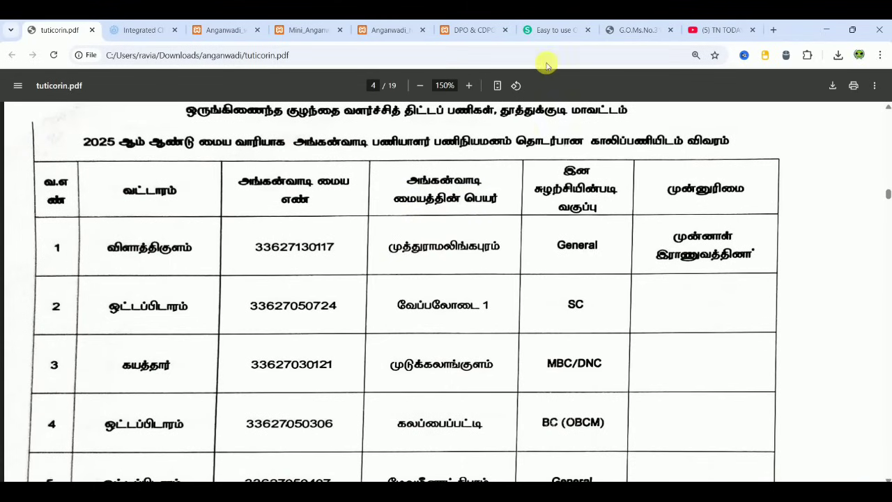
{"action": "left_click", "coordinate": [545, 32]}
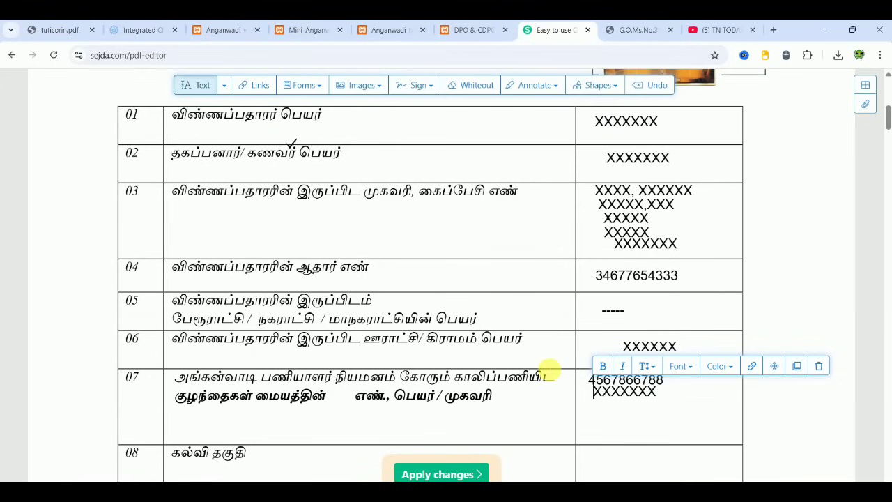
{"action": "left_click", "coordinate": [599, 407]}
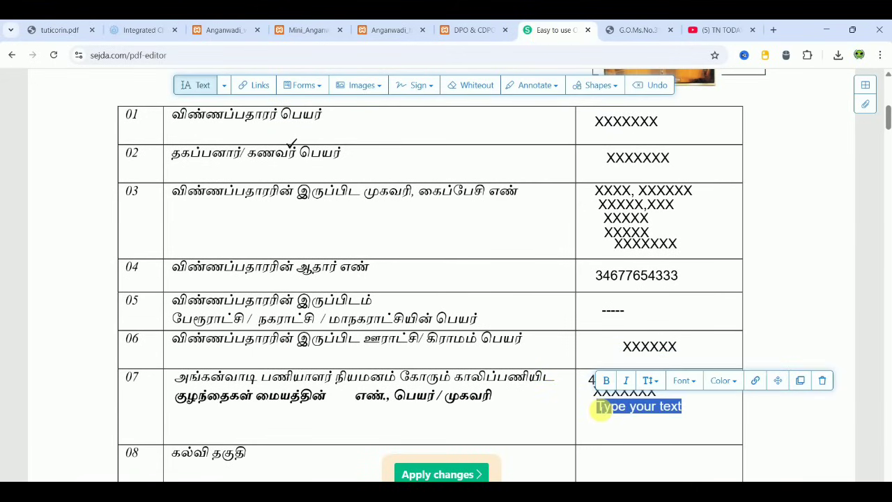
{"action": "type", "text": "XXXXXX"}
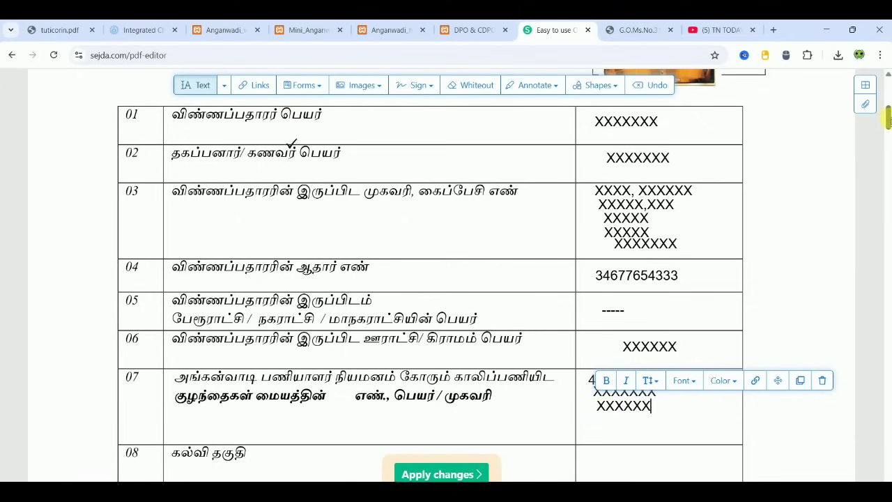
- Enter 12TH in row 08's answer cell, correcting the mistyped attempts
{"action": "scroll", "coordinate": [887, 119], "scroll_direction": "down", "scroll_amount": 3}
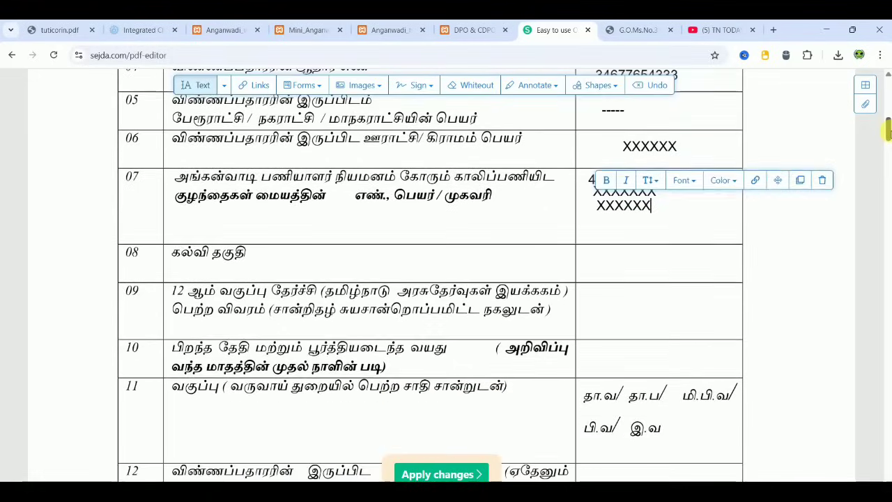
{"action": "scroll", "coordinate": [888, 129], "scroll_direction": "down", "scroll_amount": 1}
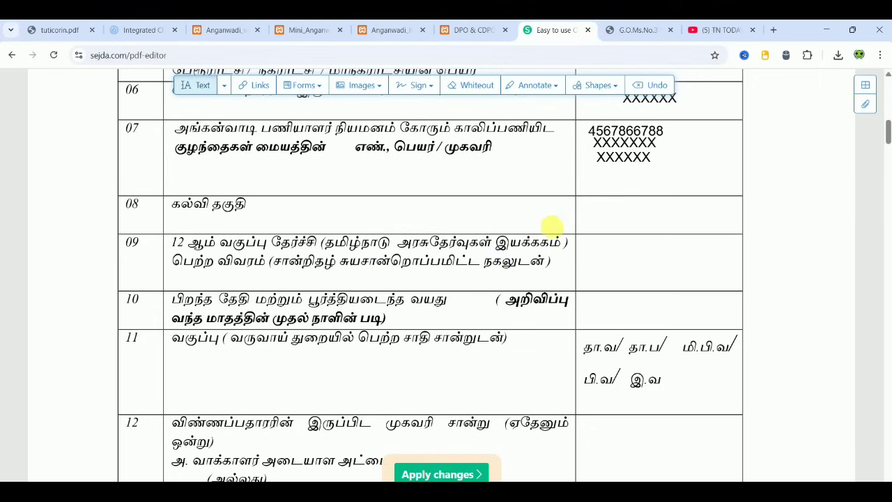
{"action": "left_click", "coordinate": [635, 212]}
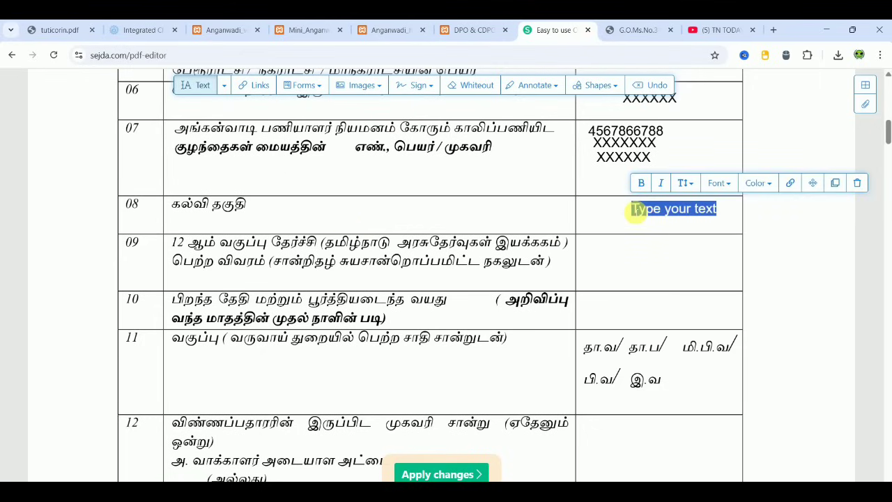
{"action": "type", "text": "1P"}
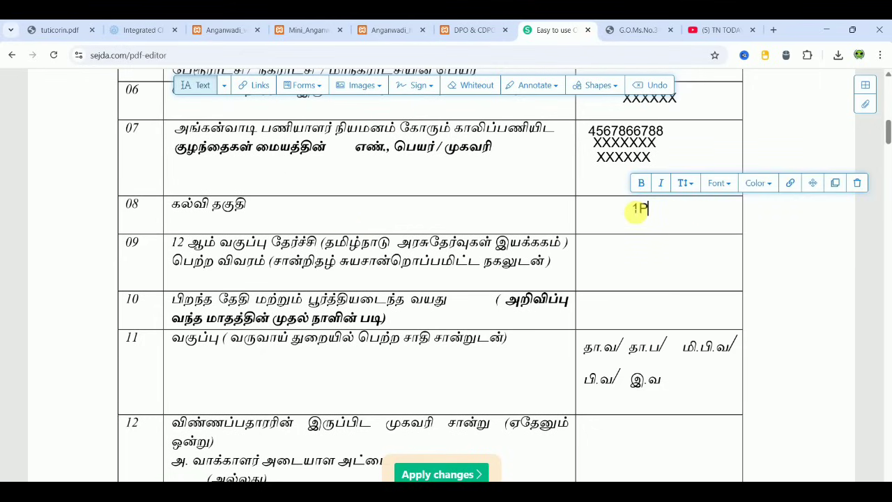
{"action": "key", "text": "BackSpace"}
{"action": "type", "text": "0TH"}
{"action": "key", "text": "BackSpace"}
{"action": "key", "text": "BackSpace"}
{"action": "key", "text": "BackSpace"}
{"action": "key", "text": "BackSpace"}
{"action": "type", "text": "12TH"}
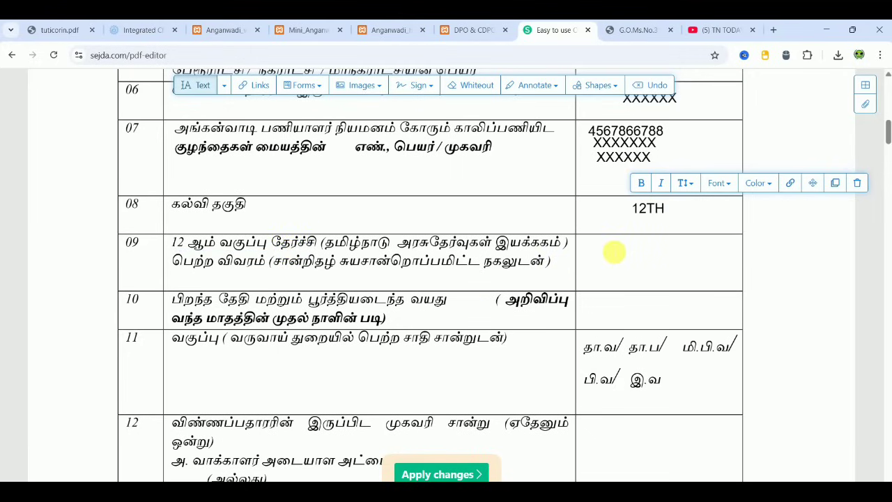
- Enter 2015 as the pass year in row 09
{"action": "left_click", "coordinate": [614, 252]}
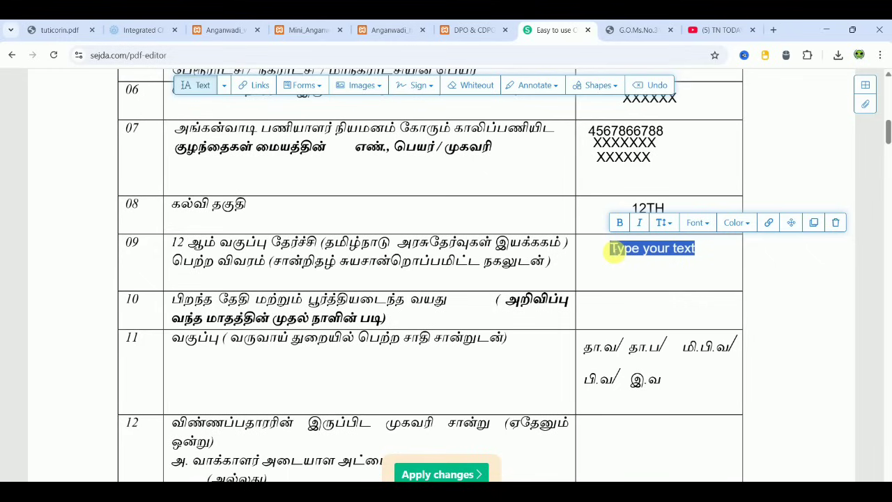
{"action": "type", "text": "201"}
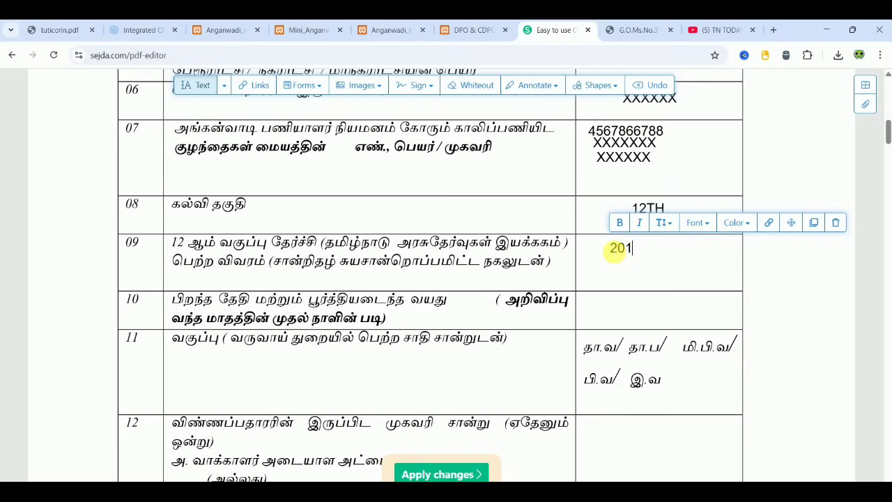
{"action": "type", "text": "5"}
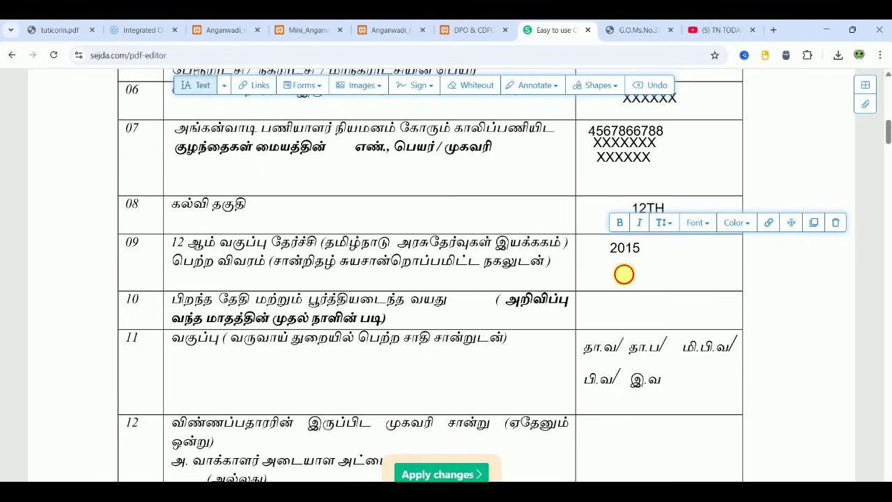
{"action": "left_click", "coordinate": [623, 272]}
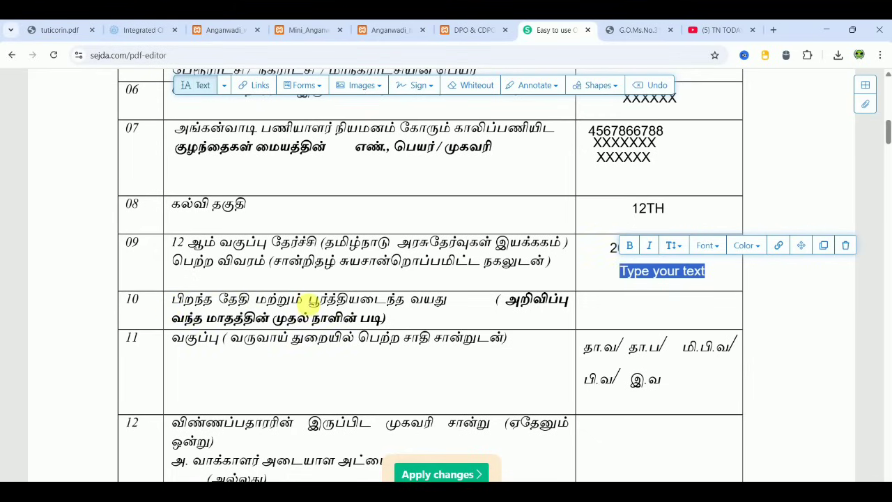
- Enter birth date 24/05/1998 in row 10 with age 27 beneath it
{"action": "left_click", "coordinate": [613, 305]}
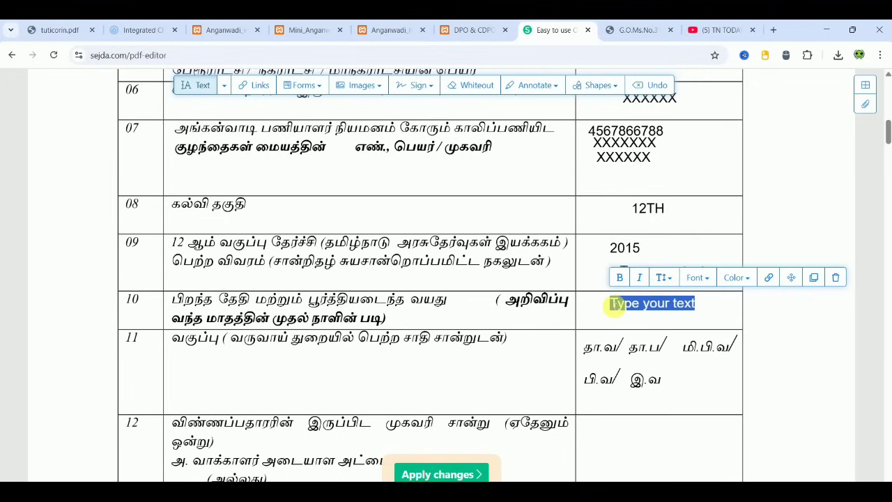
{"action": "type", "text": "24/"}
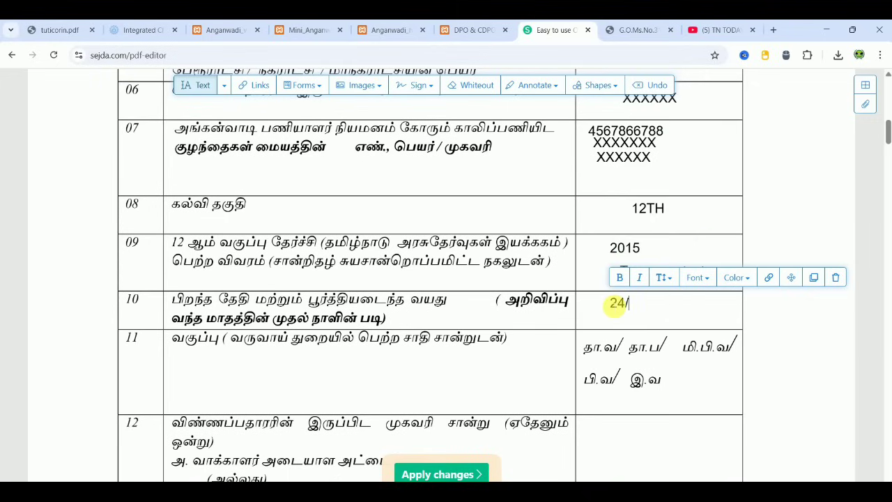
{"action": "type", "text": "05/"}
{"action": "type", "text": "1"}
{"action": "type", "text": "8"}
{"action": "key", "text": "BackSpace"}
{"action": "key", "text": "BackSpace"}
{"action": "type", "text": "998"}
{"action": "left_click", "coordinate": [626, 319]}
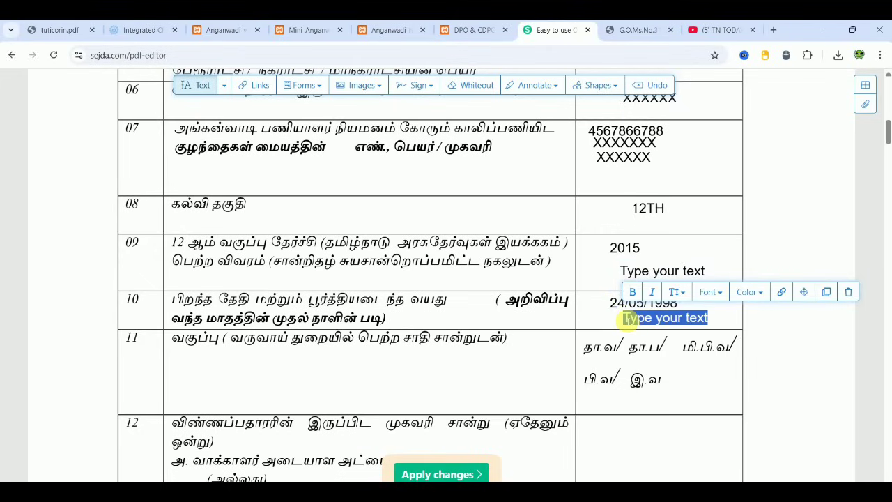
{"action": "type", "text": "27"}
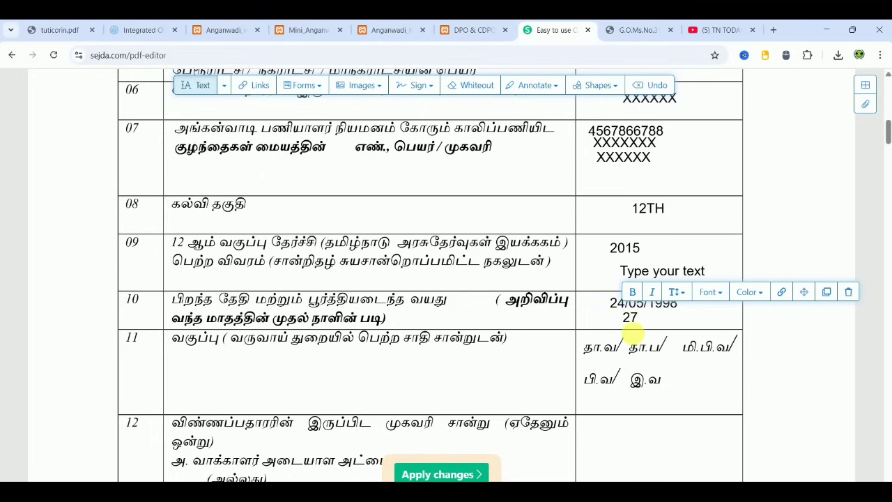
- Choose the checkmark from Forms and tick the பி.வ community option in row 11
{"action": "left_click", "coordinate": [310, 85]}
{"action": "left_click", "coordinate": [410, 135]}
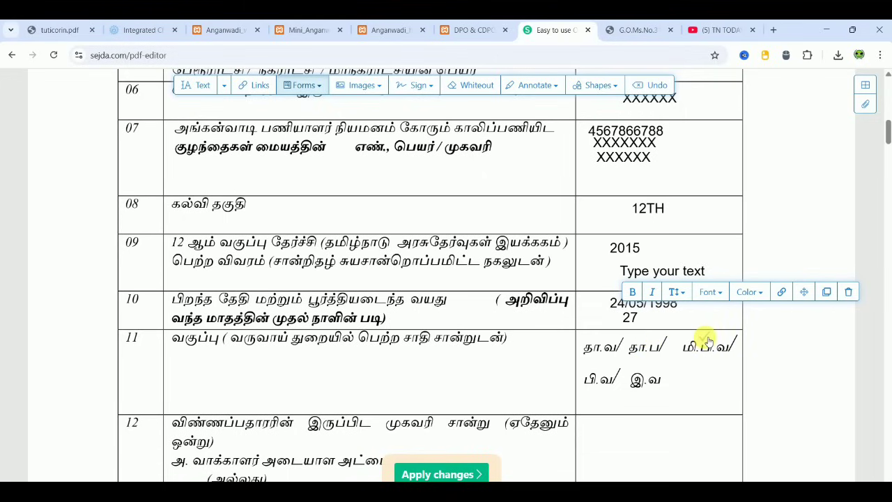
{"action": "left_click", "coordinate": [600, 371]}
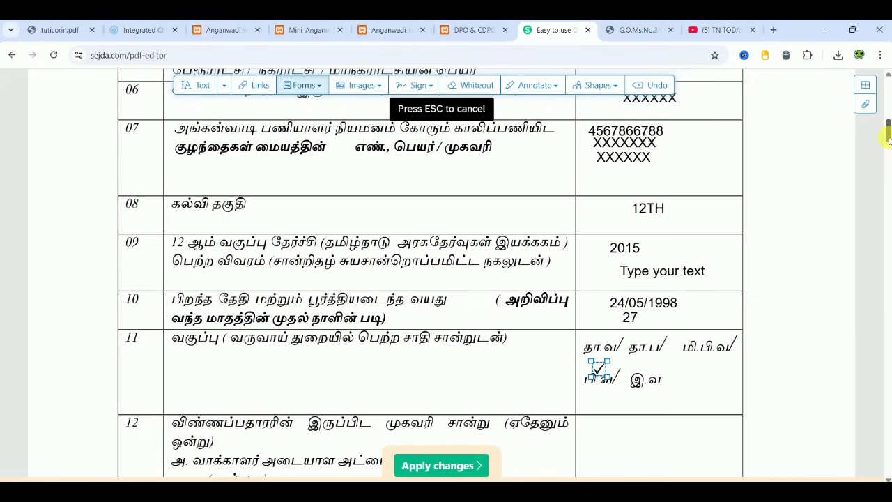
{"action": "left_click", "coordinate": [196, 85]}
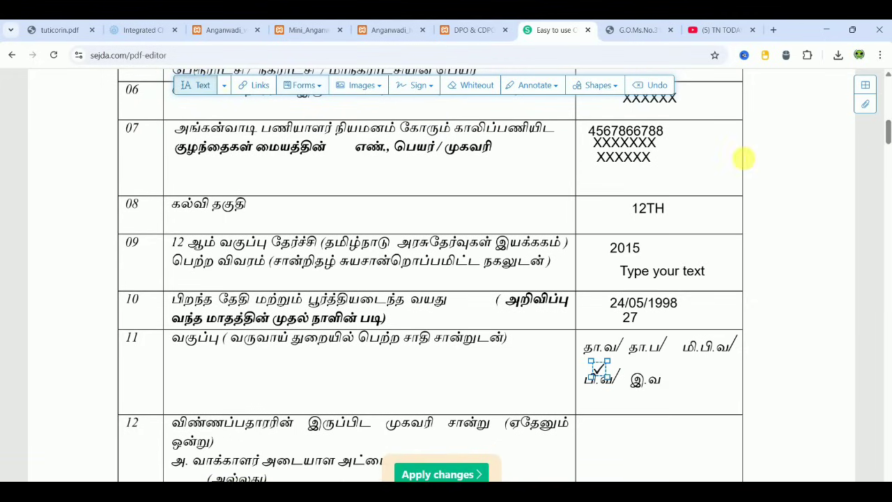
- Scroll past row 12, placing a text entry in its answer cell, to reach section 13 on page 2
{"action": "mouse_move", "coordinate": [888, 137]}
{"action": "left_mouse_down"}
{"action": "mouse_move", "coordinate": [889, 156]}
{"action": "mouse_move", "coordinate": [887, 147]}
{"action": "left_mouse_up"}
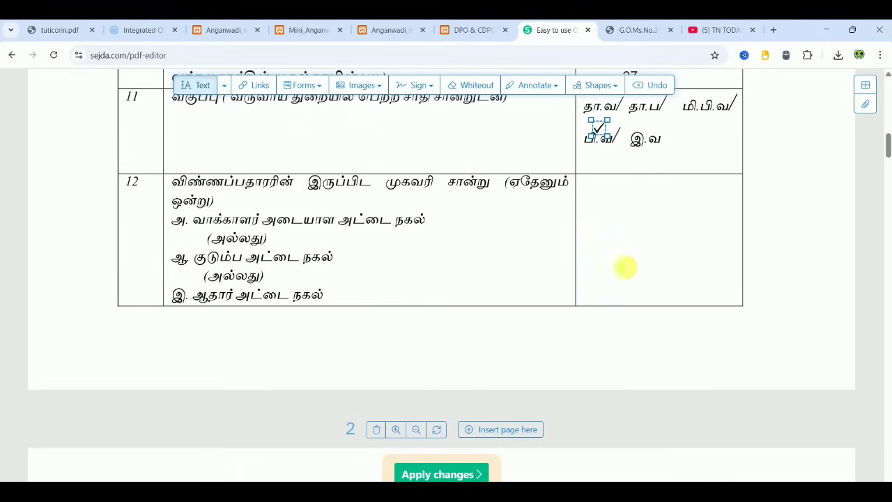
{"action": "left_click", "coordinate": [599, 215]}
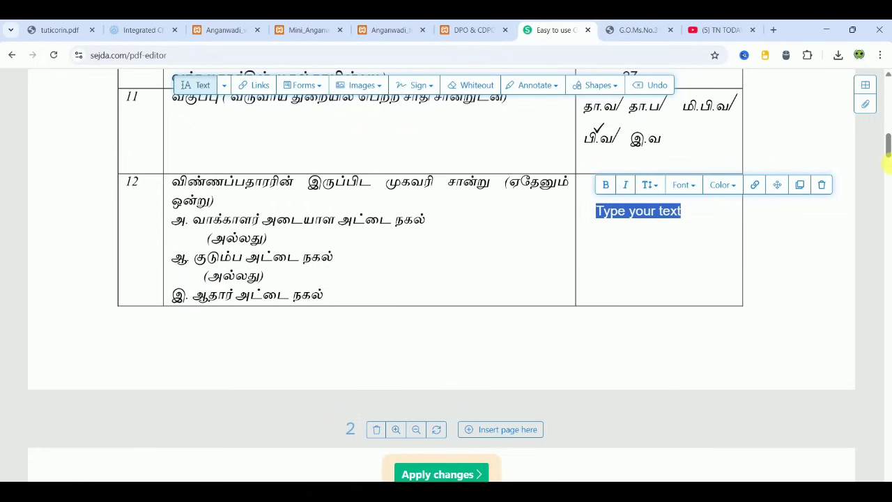
{"action": "left_click_drag", "start_coordinate": [888, 150], "coordinate": [888, 174]}
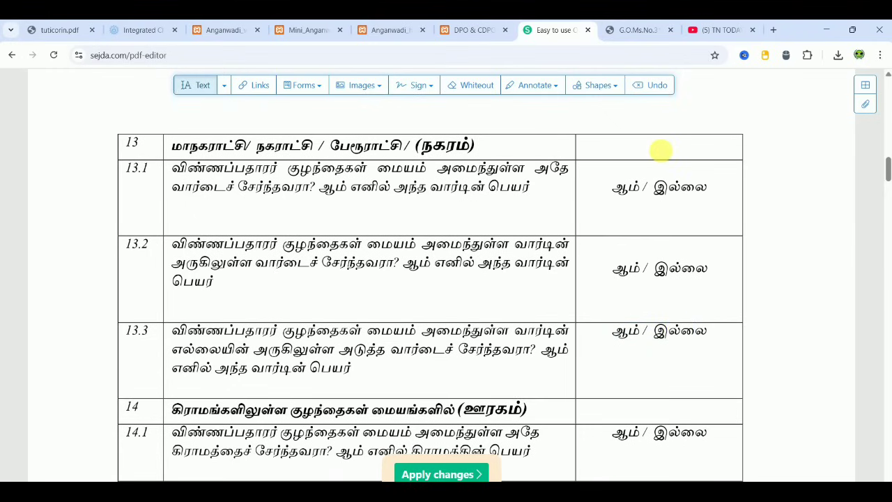
- Discard a stray text entry in row 13, then tick ஆம் for 13.1 and இல்லை for 13.2 and 13.3
{"action": "left_click", "coordinate": [660, 149]}
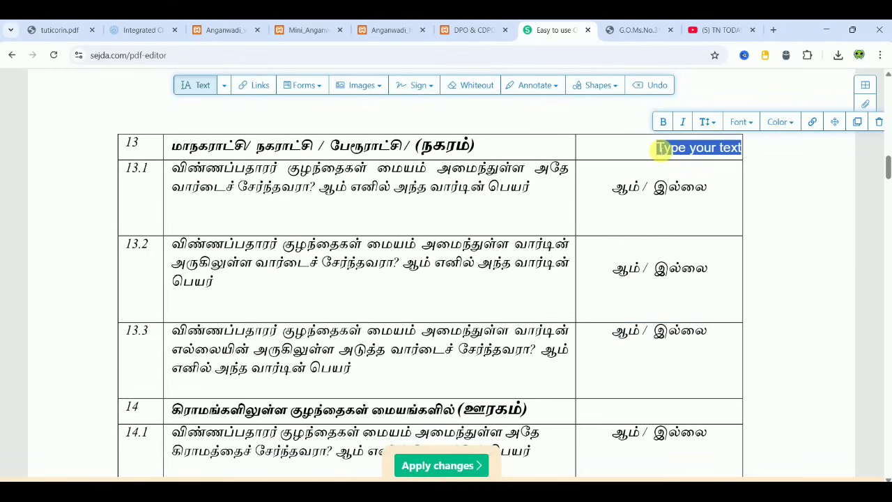
{"action": "key", "text": "BackSpace"}
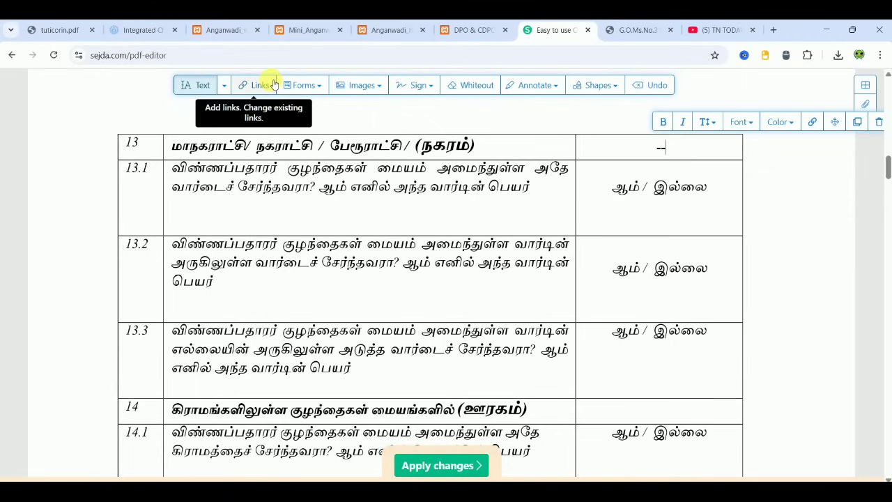
{"action": "left_click", "coordinate": [291, 84]}
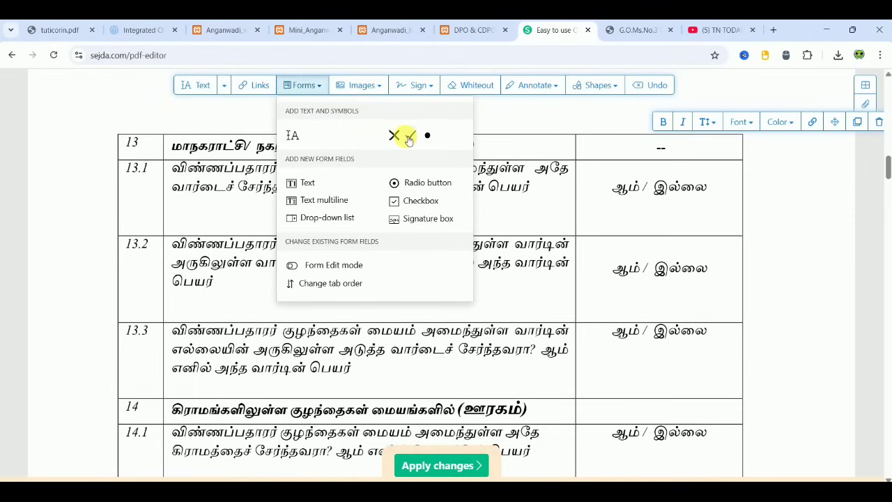
{"action": "left_click", "coordinate": [409, 136]}
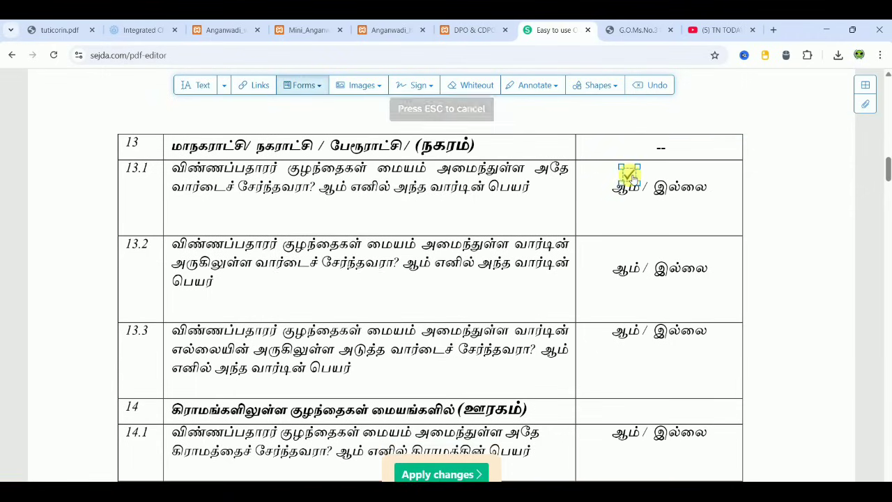
{"action": "left_click", "coordinate": [631, 176]}
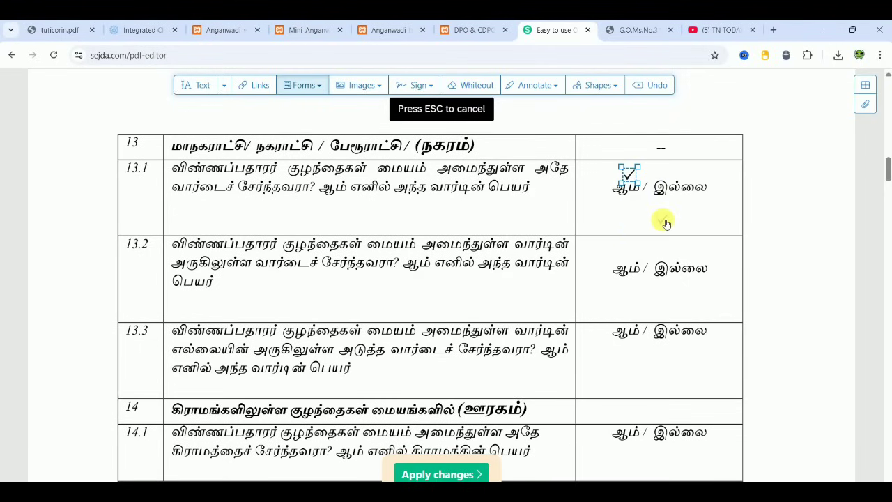
{"action": "left_click", "coordinate": [680, 168]}
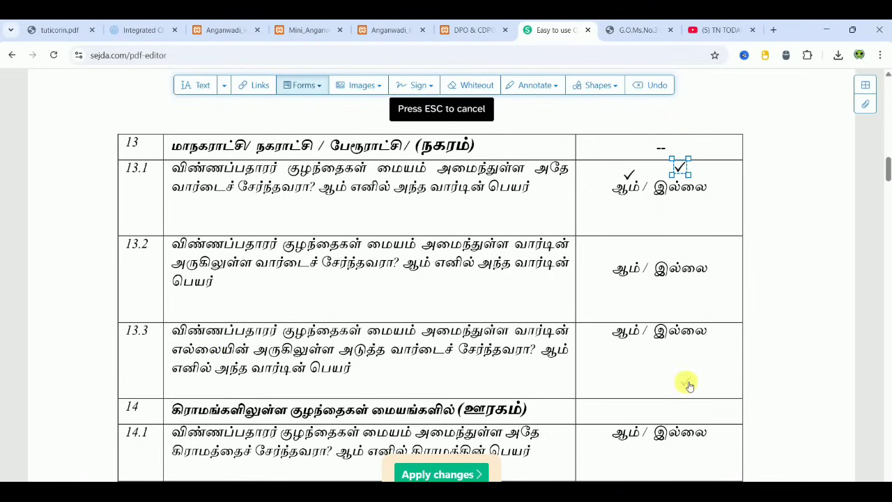
{"action": "left_click", "coordinate": [684, 319]}
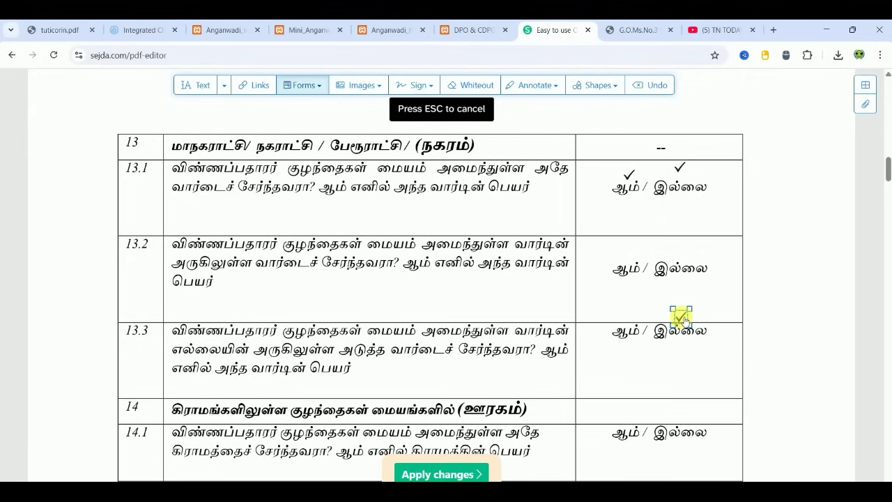
{"action": "left_click", "coordinate": [681, 253]}
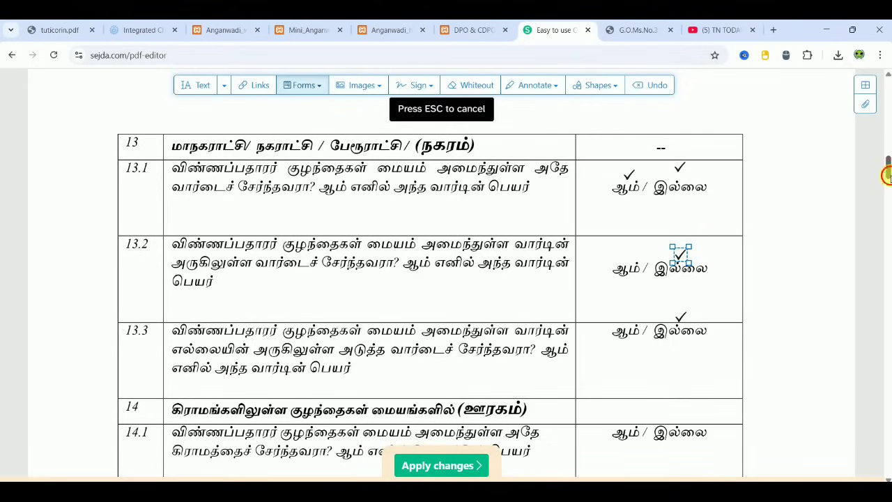
{"action": "left_click_drag", "start_coordinate": [887, 176], "coordinate": [887, 188]}
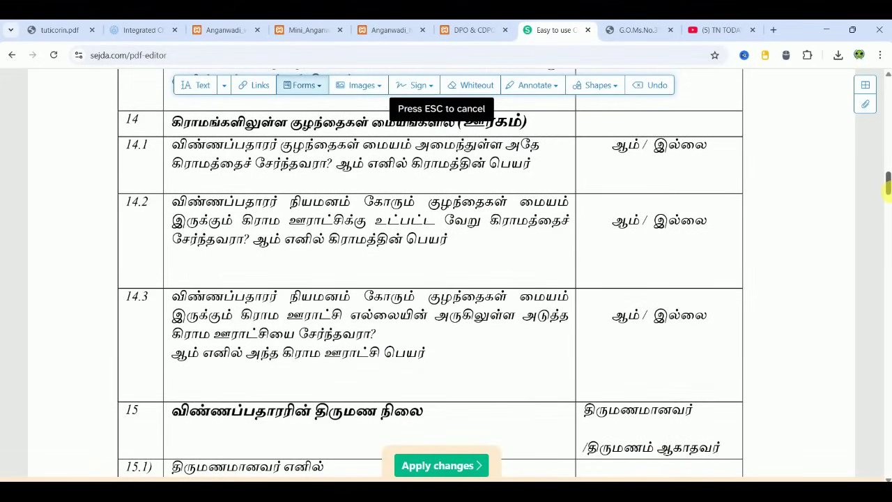
- Tick ஆம் for row 14.1 and write XXXXXX beneath it as the village name
{"action": "left_click_drag", "start_coordinate": [887, 188], "coordinate": [887, 187]}
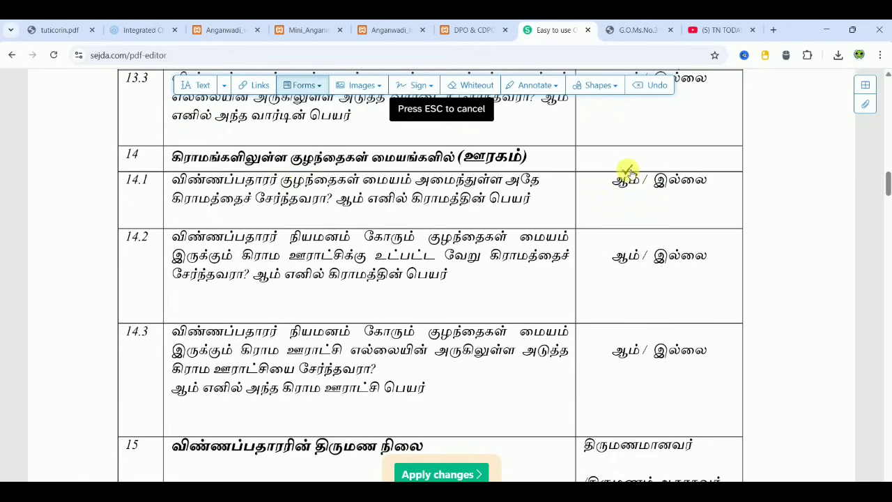
{"action": "left_click", "coordinate": [628, 171]}
{"action": "left_click", "coordinate": [201, 85]}
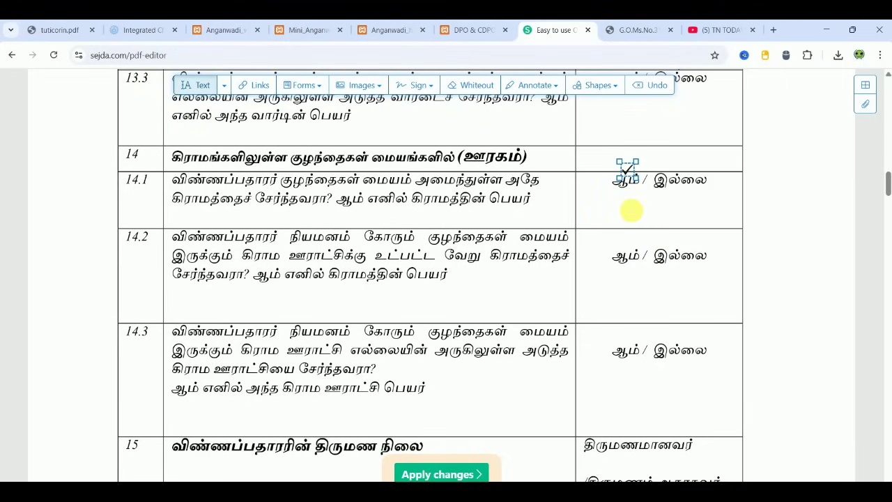
{"action": "left_click", "coordinate": [630, 209]}
{"action": "type", "text": "XXXXXX"}
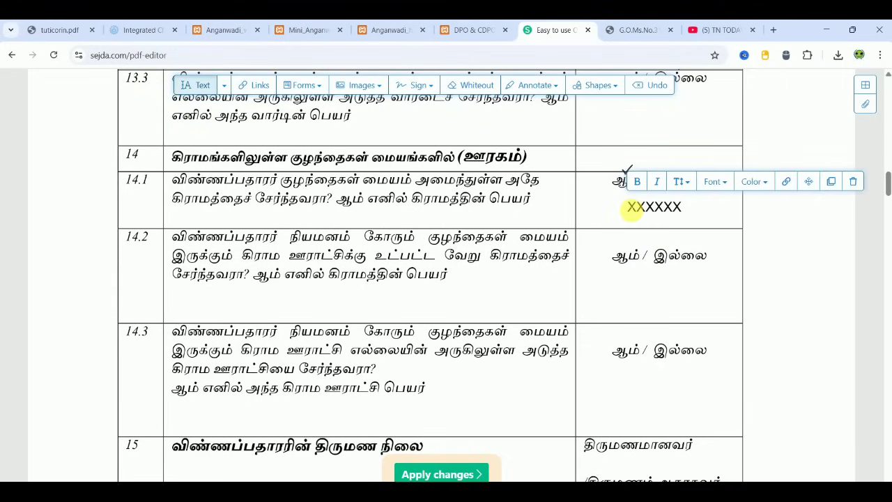
{"action": "left_click", "coordinate": [303, 85]}
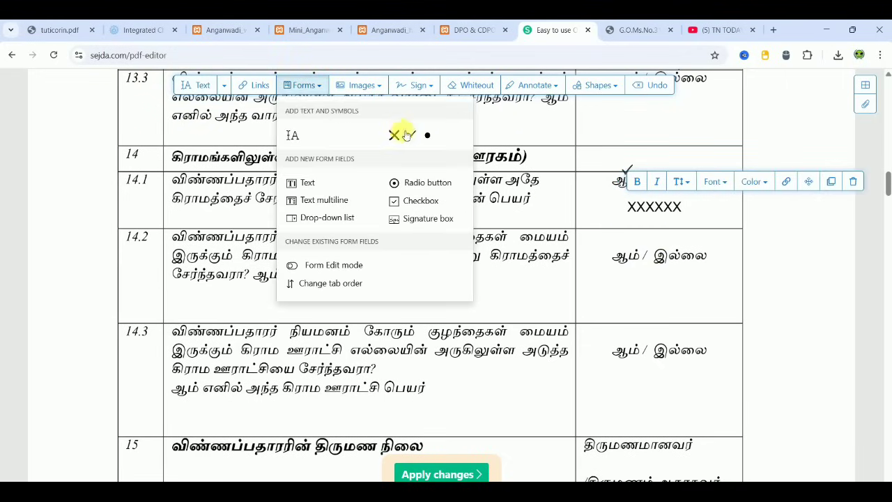
{"action": "left_click", "coordinate": [410, 137]}
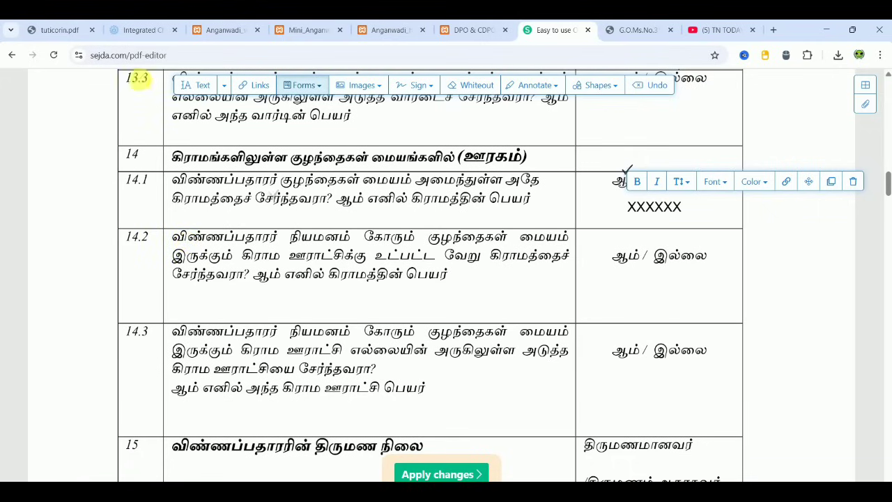
{"action": "left_click", "coordinate": [56, 32]}
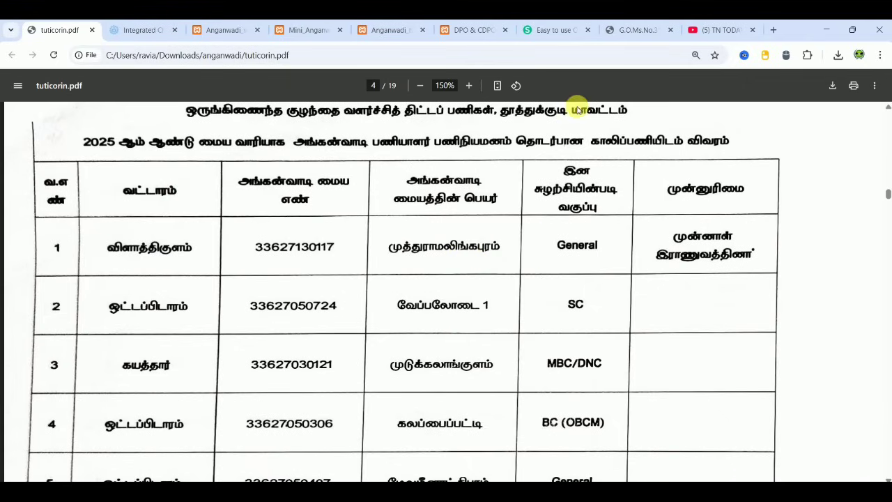
{"action": "left_click", "coordinate": [558, 30]}
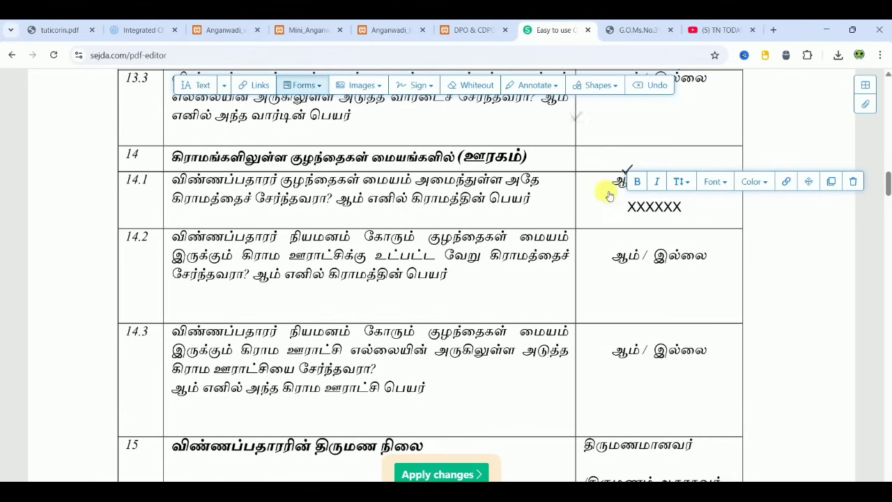
{"action": "left_click", "coordinate": [629, 245]}
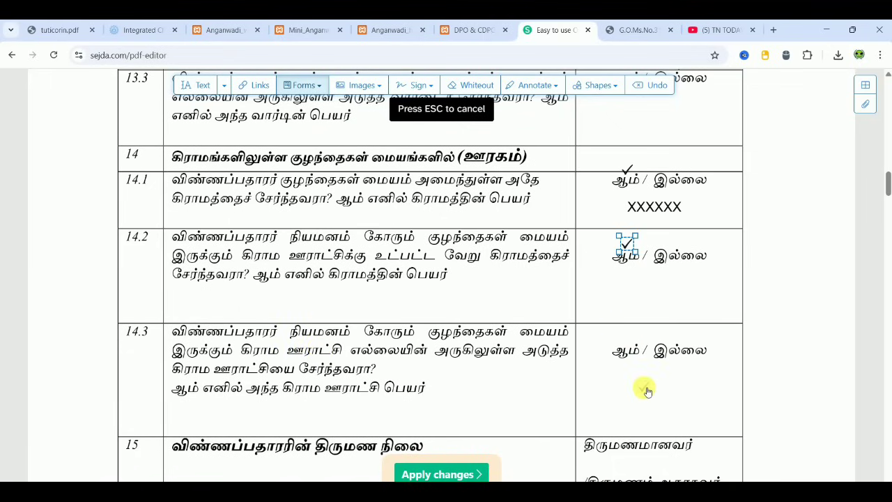
- Tick இல்லை for row 14.3 and scroll down to section 15's marital-status questions
{"action": "left_click", "coordinate": [685, 334]}
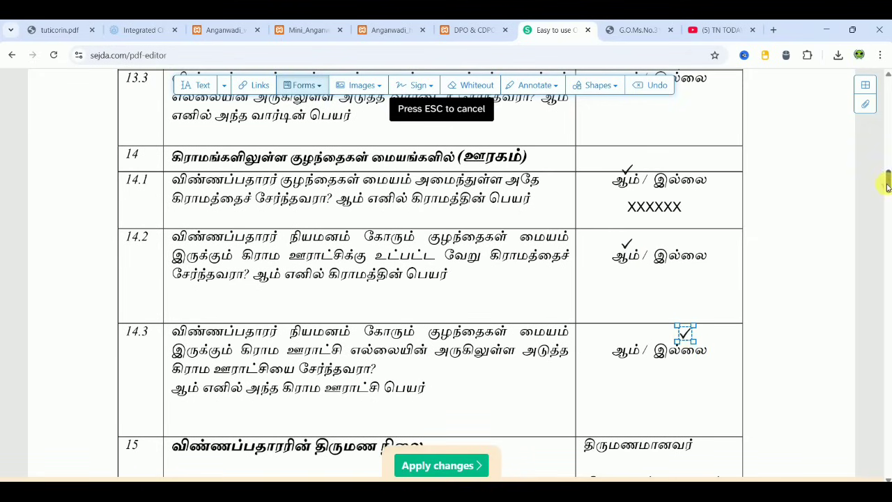
{"action": "left_click_drag", "start_coordinate": [889, 181], "coordinate": [888, 197]}
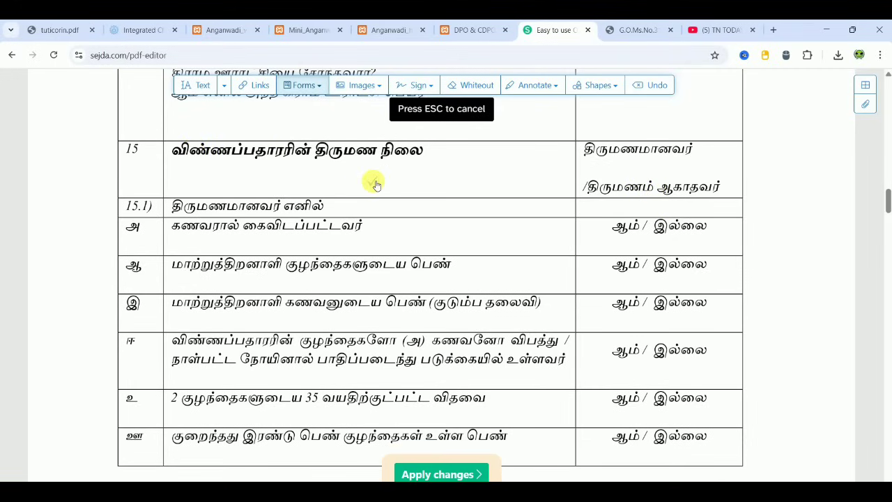
- Tick both row-15 marital options, இல்லை for அ, ஆ, இ, ஈ and ஊ, and ஆம் for உ
{"action": "left_click", "coordinate": [647, 138]}
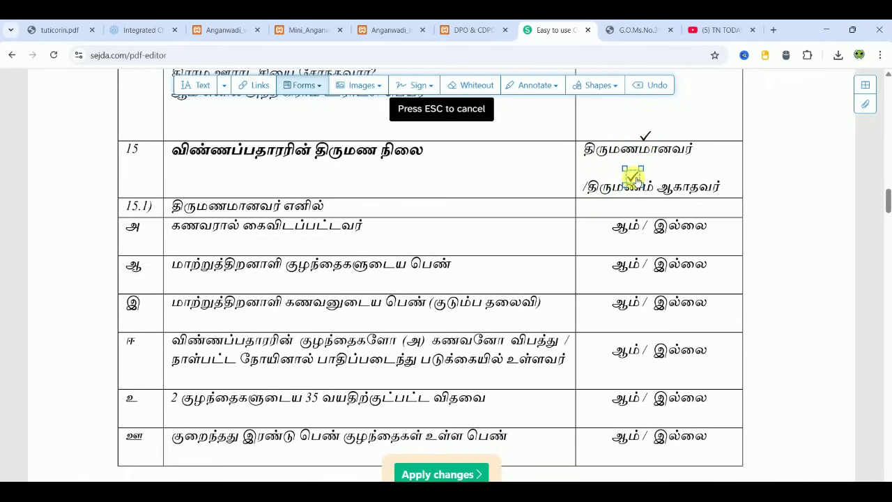
{"action": "left_click", "coordinate": [634, 179]}
{"action": "left_click", "coordinate": [688, 217]}
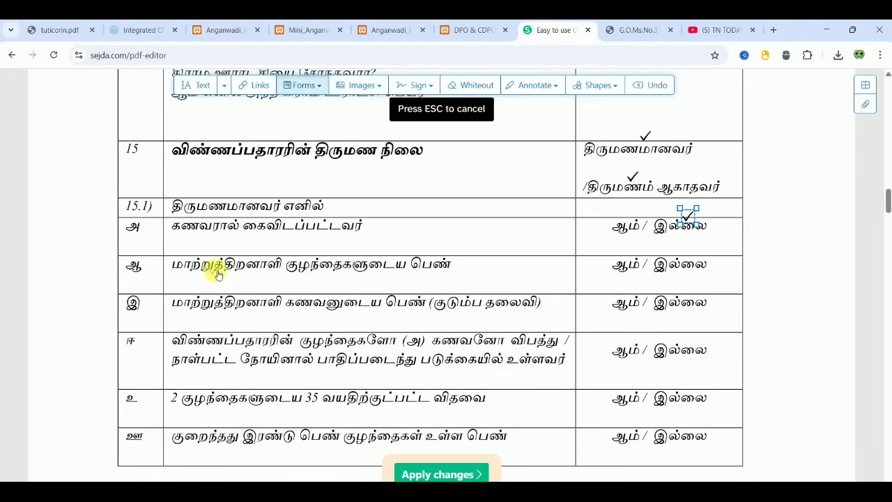
{"action": "left_click", "coordinate": [686, 252]}
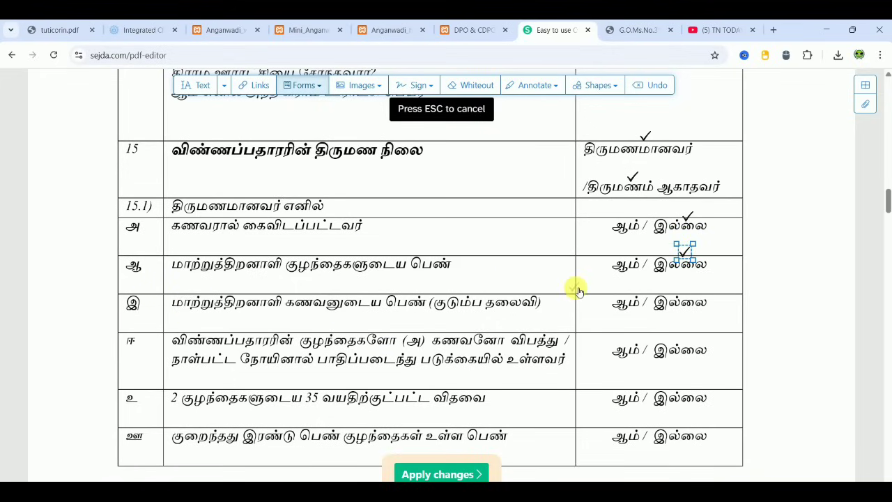
{"action": "left_click", "coordinate": [680, 286]}
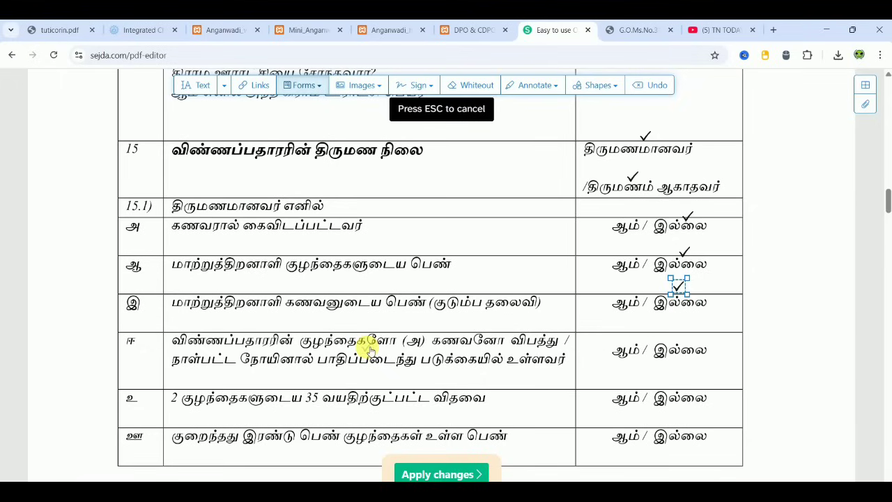
{"action": "left_click", "coordinate": [677, 335]}
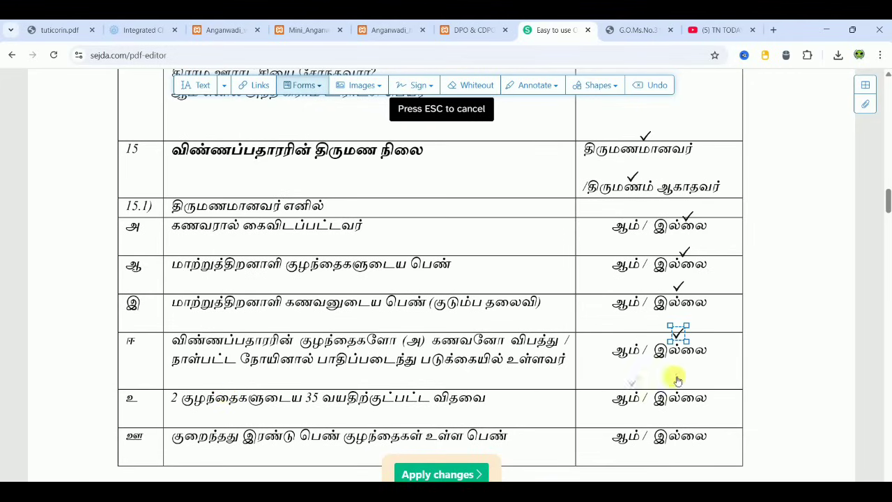
{"action": "left_click", "coordinate": [629, 383]}
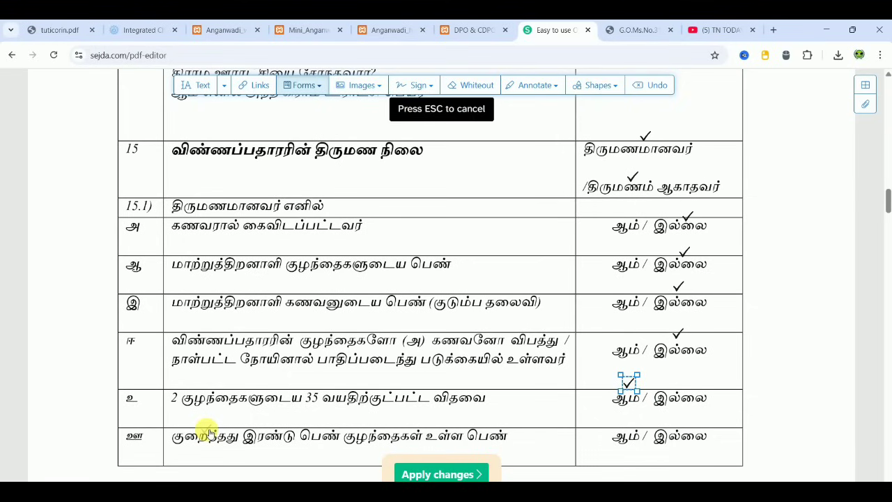
{"action": "left_click", "coordinate": [676, 418]}
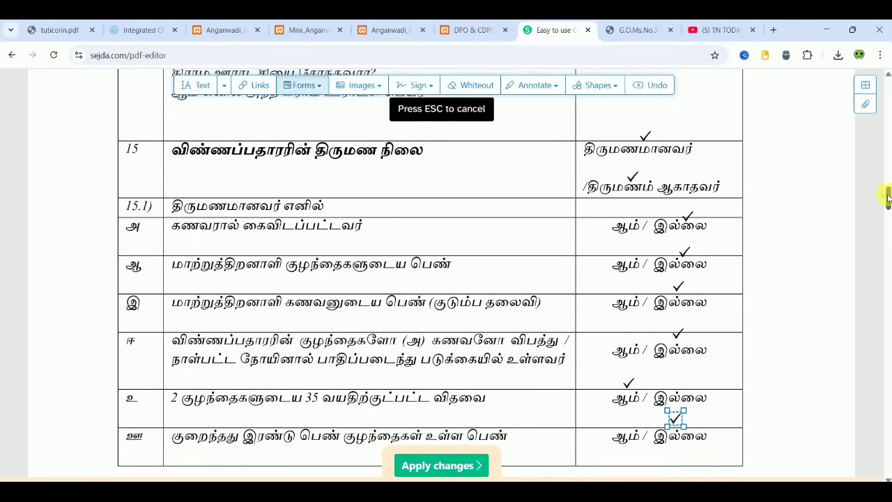
- Tick இல்லை for row 15.2 அ and scroll down to the place/date section
{"action": "left_click_drag", "start_coordinate": [887, 197], "coordinate": [887, 210]}
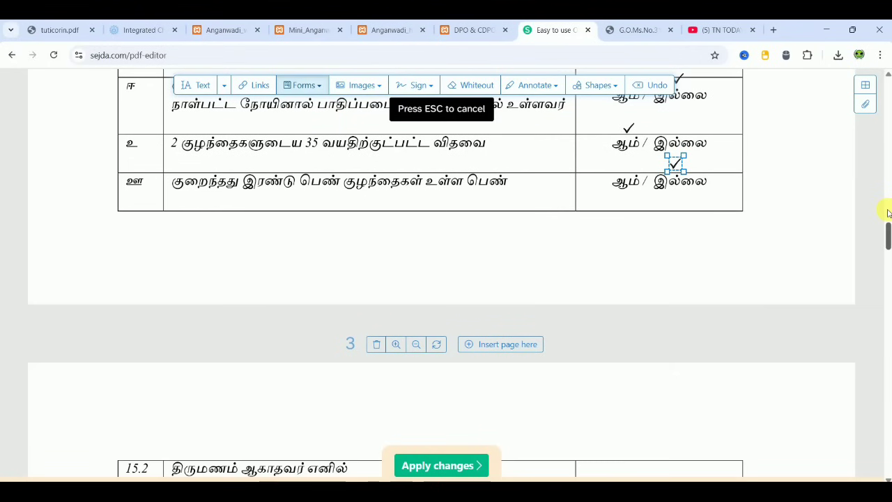
{"action": "scroll", "coordinate": [888, 212], "scroll_direction": "down", "scroll_amount": 2}
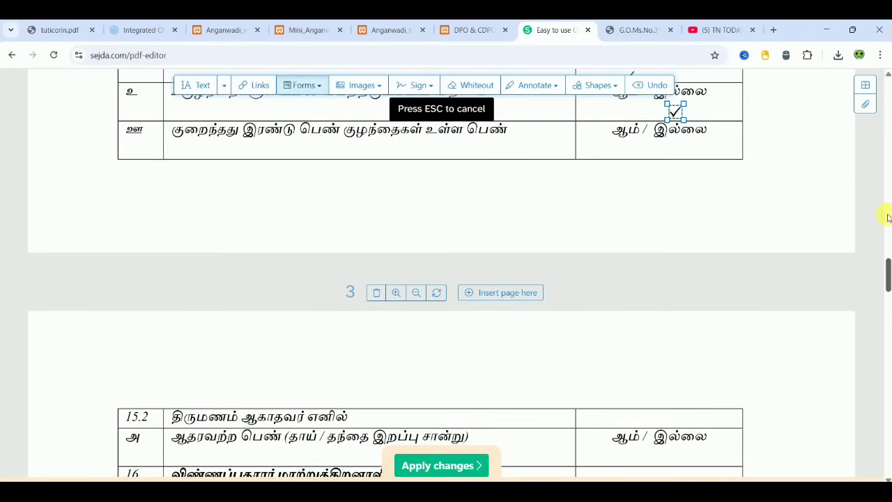
{"action": "scroll", "coordinate": [888, 220], "scroll_direction": "down", "scroll_amount": 5}
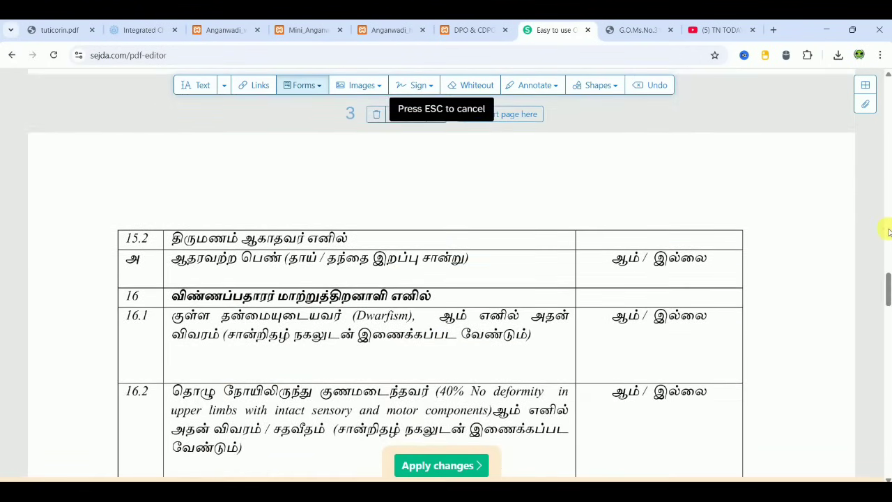
{"action": "left_click_drag", "start_coordinate": [888, 290], "coordinate": [888, 296]}
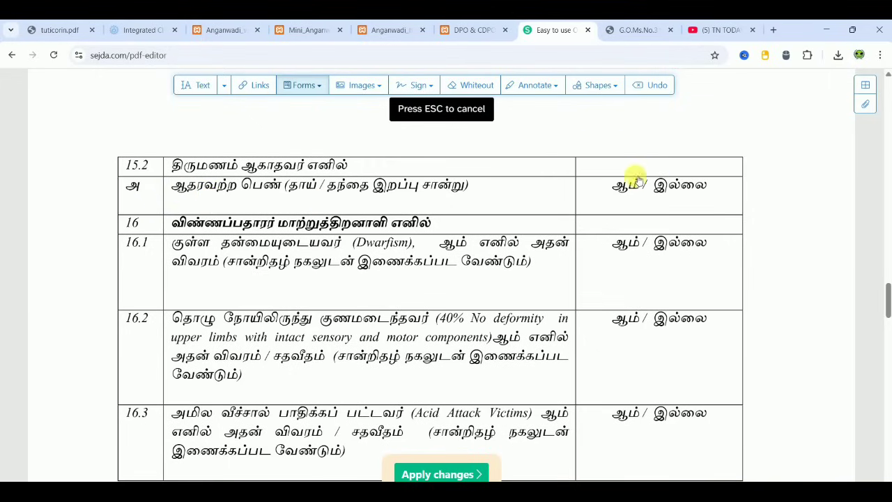
{"action": "left_click", "coordinate": [687, 174]}
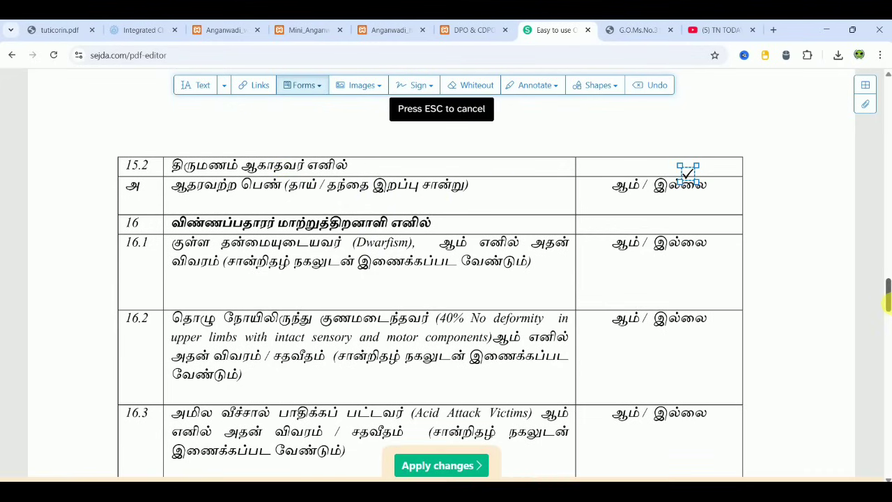
{"action": "left_click_drag", "start_coordinate": [887, 303], "coordinate": [887, 310]}
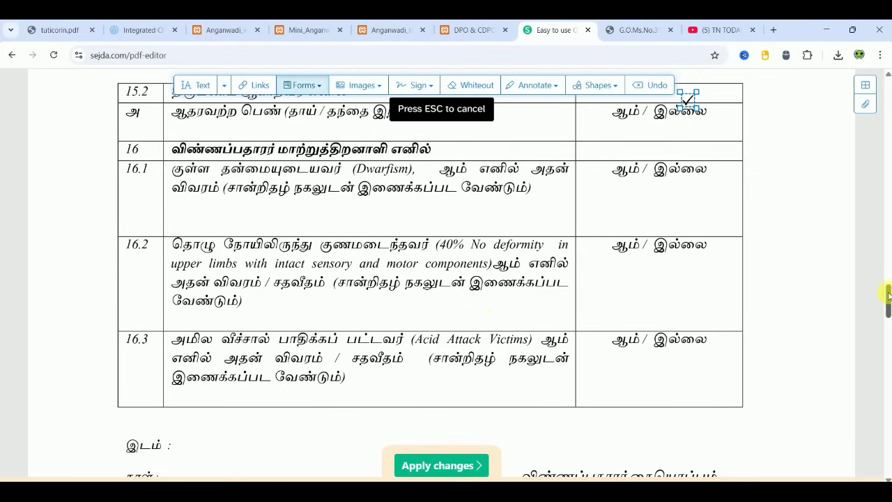
{"action": "left_click_drag", "start_coordinate": [888, 296], "coordinate": [887, 317]}
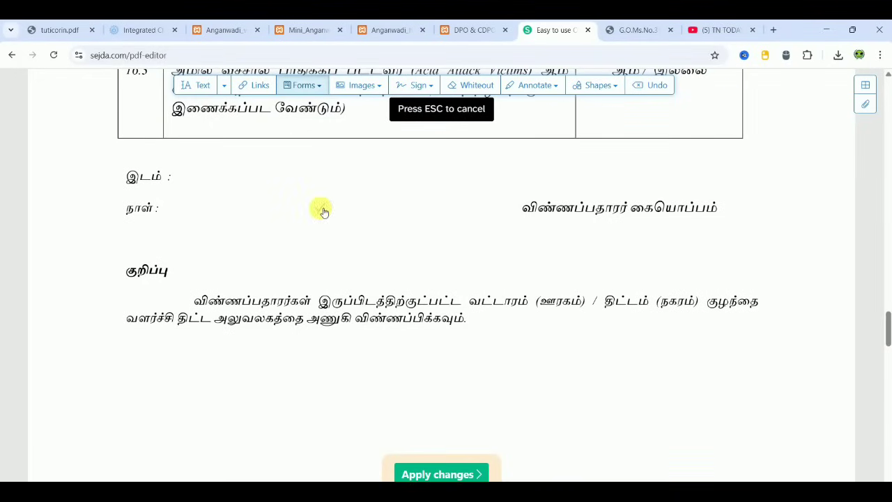
- Enter XXXXX beside the place label and XXXXXXX above the applicant's signature label
{"action": "left_click", "coordinate": [198, 85]}
{"action": "left_click", "coordinate": [191, 183]}
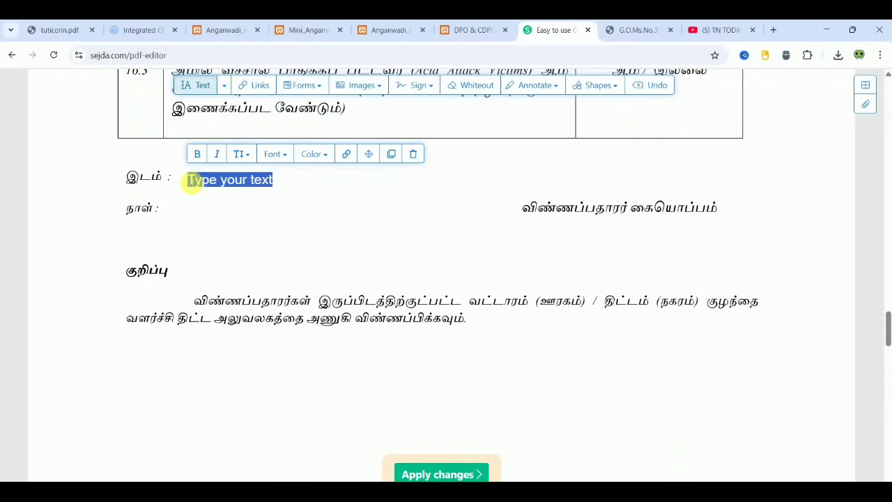
{"action": "type", "text": "XXXXX"}
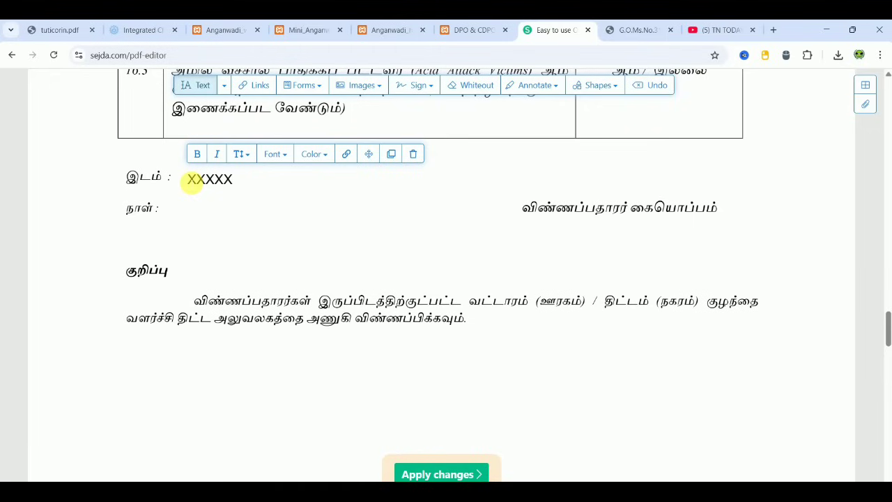
{"action": "left_click", "coordinate": [171, 208]}
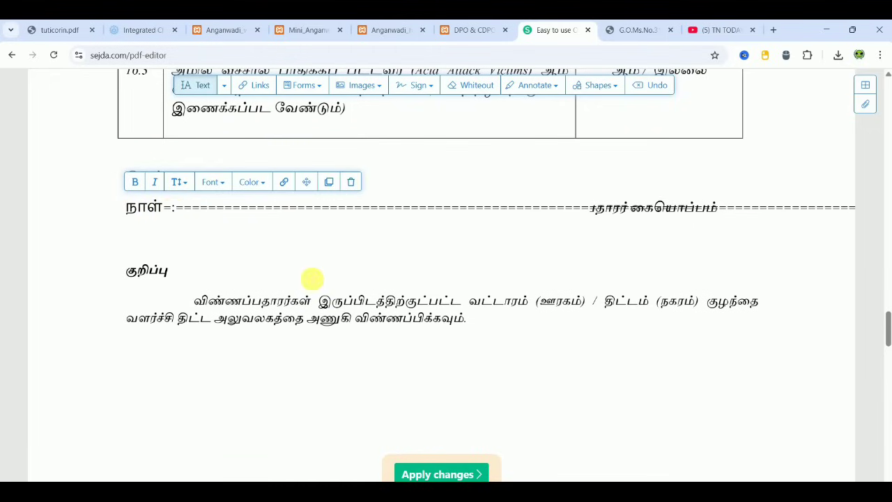
{"action": "left_click", "coordinate": [621, 191]}
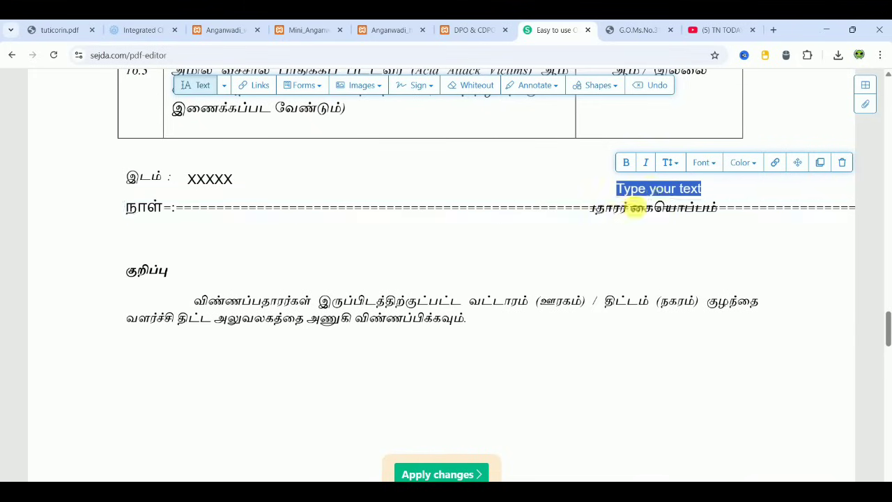
{"action": "type", "text": "XXXXXXX"}
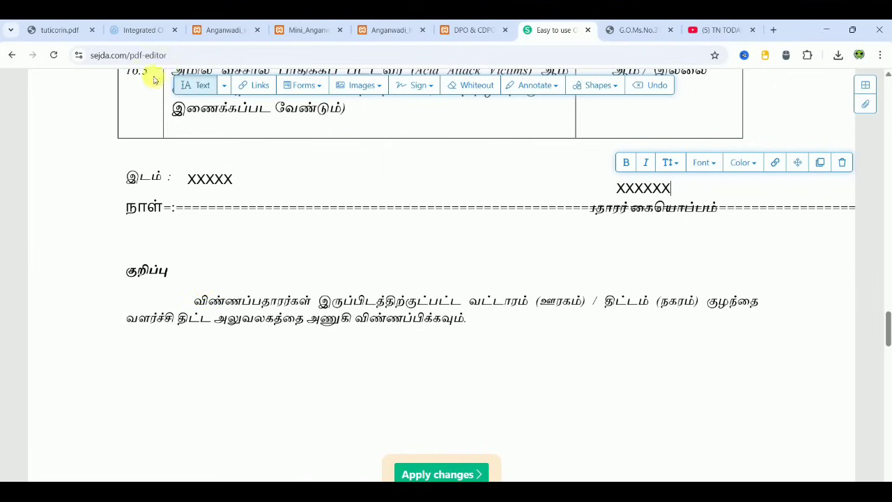
- Check an entry in the DPO & CDPO address list, then return to the application form
{"action": "left_click", "coordinate": [456, 37]}
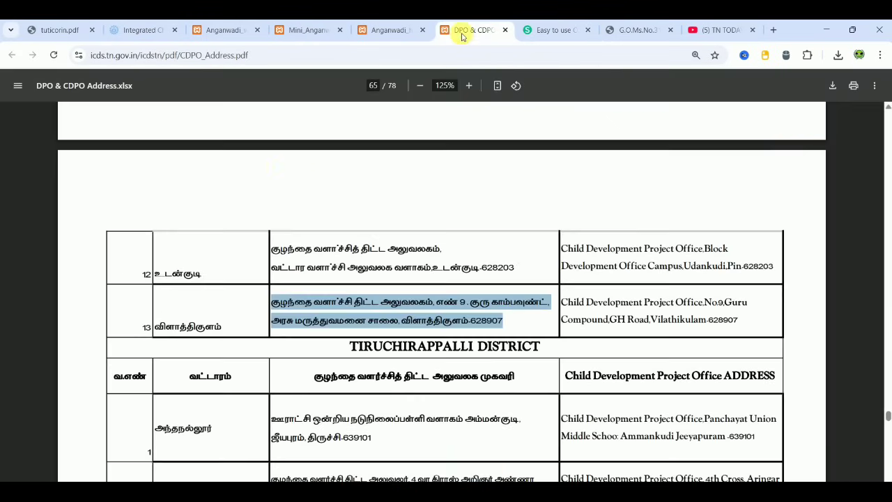
{"action": "left_click", "coordinate": [322, 294]}
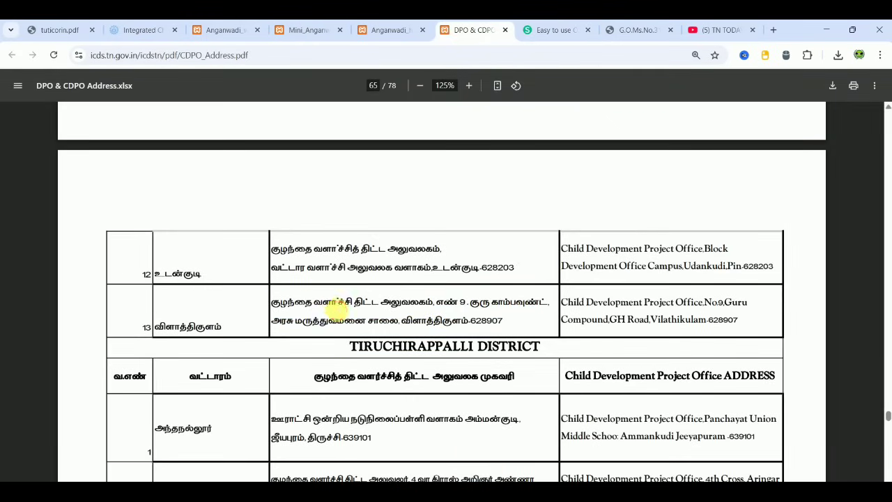
{"action": "double_click", "coordinate": [339, 304]}
{"action": "left_click", "coordinate": [339, 310]}
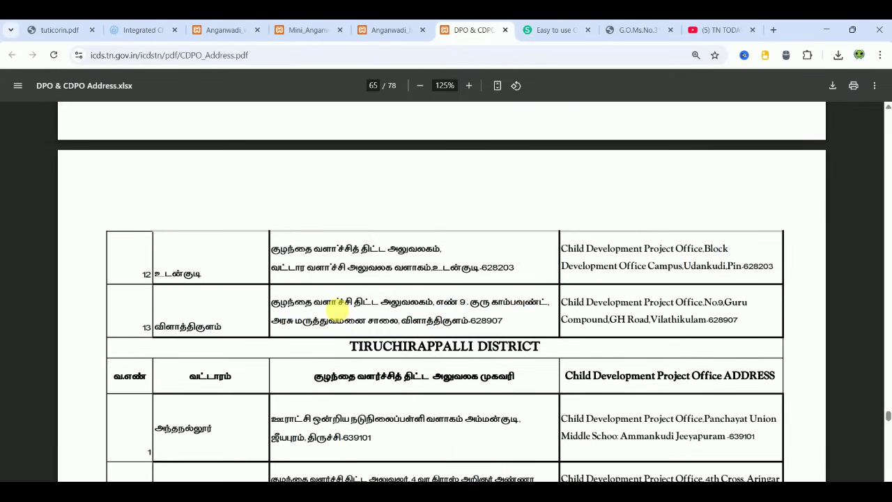
{"action": "left_click", "coordinate": [542, 31]}
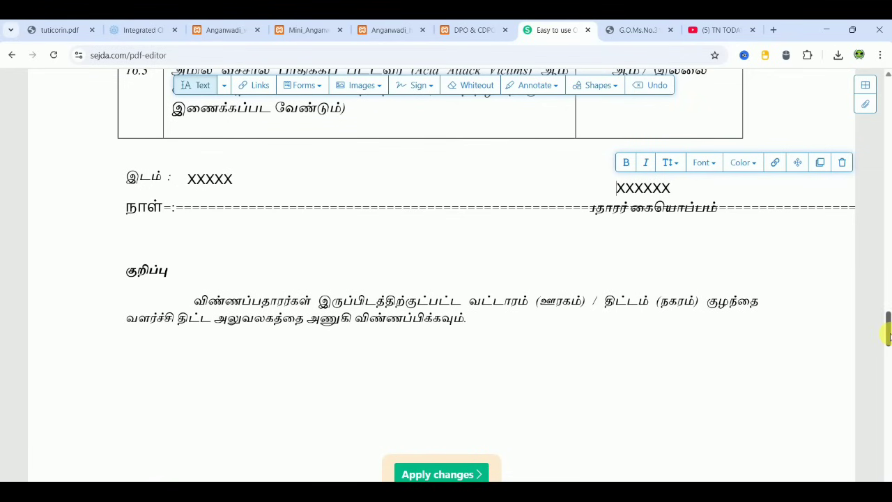
{"action": "mouse_move", "coordinate": [888, 336]}
{"action": "left_mouse_down"}
{"action": "mouse_move", "coordinate": [888, 426]}
{"action": "mouse_move", "coordinate": [887, 385]}
{"action": "mouse_move", "coordinate": [886, 406]}
{"action": "left_mouse_up"}
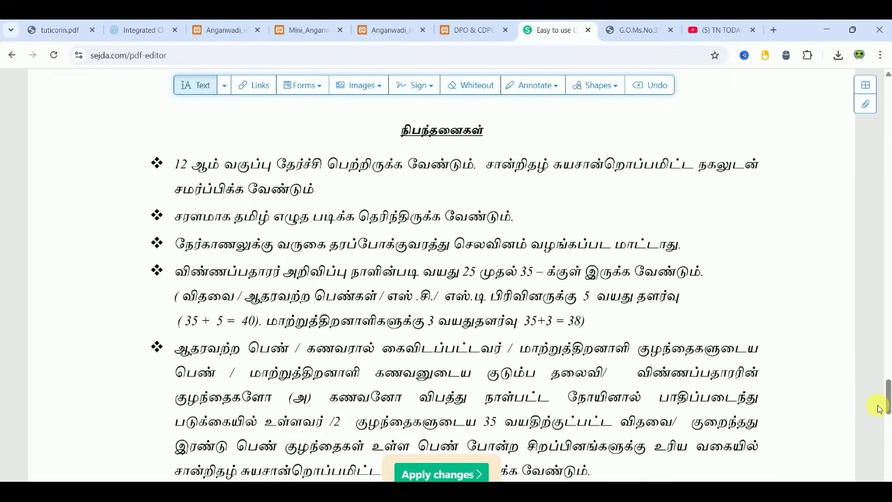
{"action": "left_click_drag", "start_coordinate": [888, 399], "coordinate": [887, 415]}
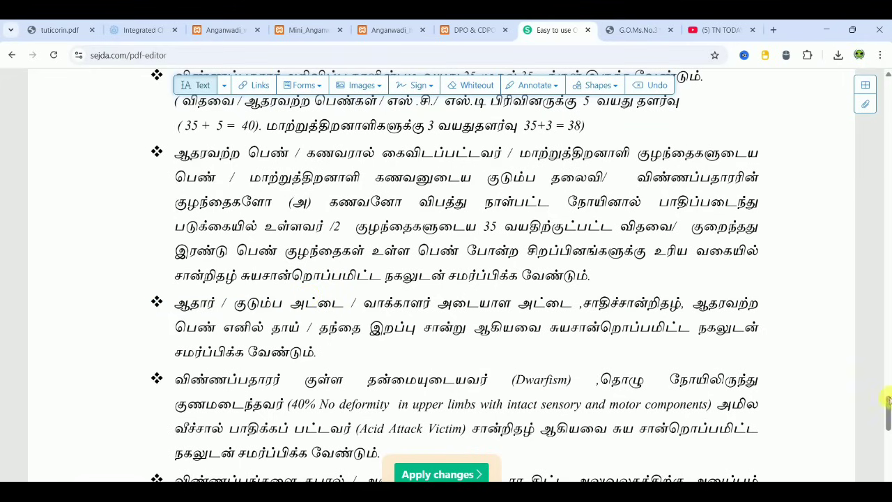
{"action": "left_click_drag", "start_coordinate": [887, 416], "coordinate": [888, 438]}
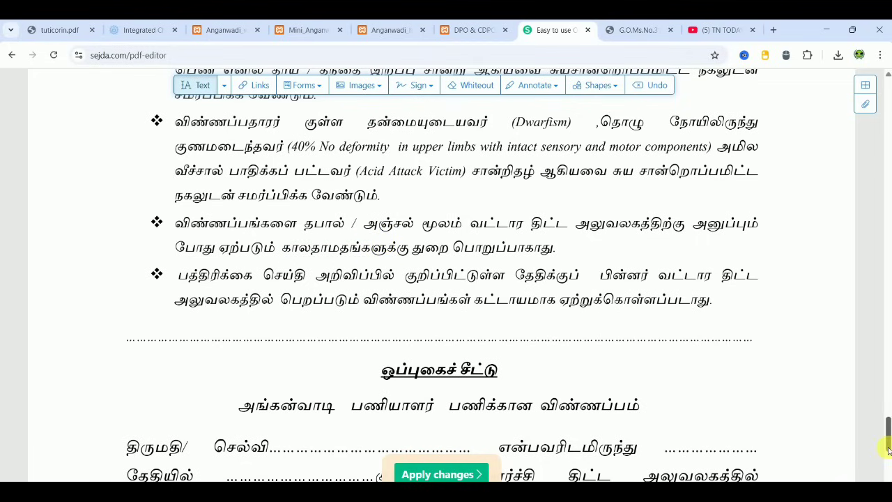
{"action": "left_click_drag", "start_coordinate": [888, 449], "coordinate": [888, 468]}
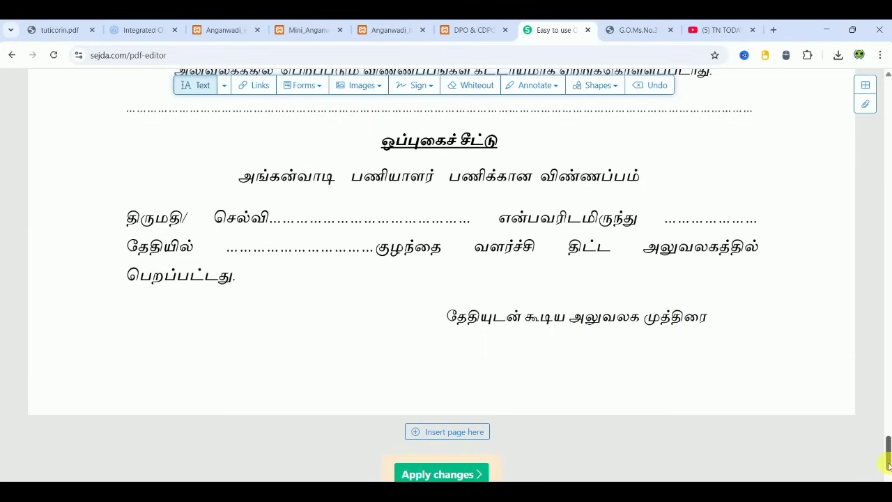
{"action": "mouse_move", "coordinate": [889, 463]}
{"action": "left_mouse_down"}
{"action": "mouse_move", "coordinate": [887, 157]}
{"action": "mouse_move", "coordinate": [887, 476]}
{"action": "left_mouse_up"}
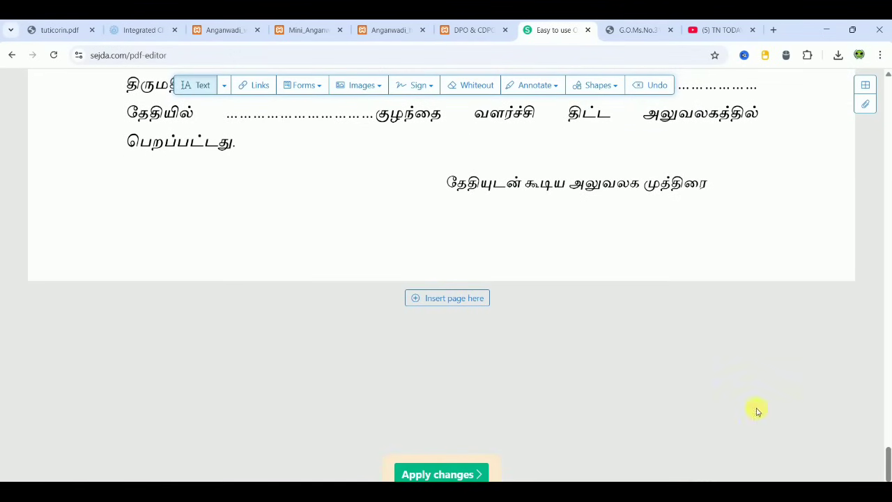
- Glance at the Mini_Anganwadi and helper application tabs, then scroll tuticorin.pdf back to page 3
{"action": "left_click", "coordinate": [56, 30]}
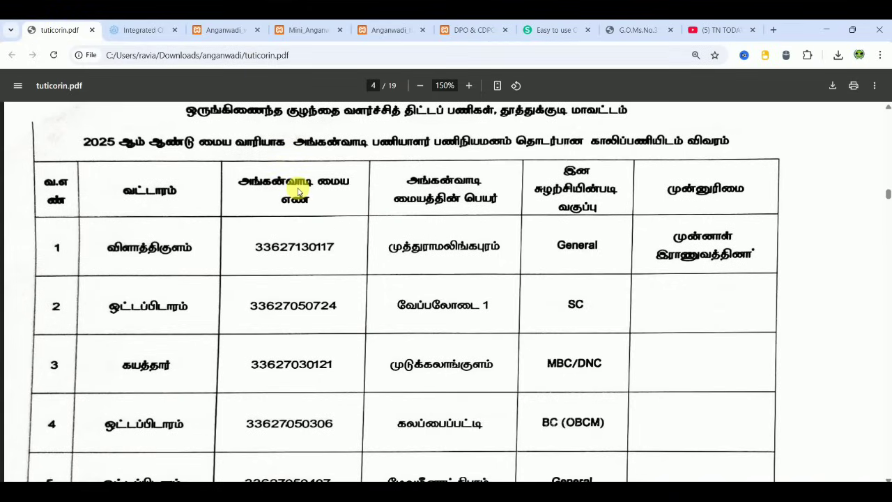
{"action": "left_click", "coordinate": [300, 38]}
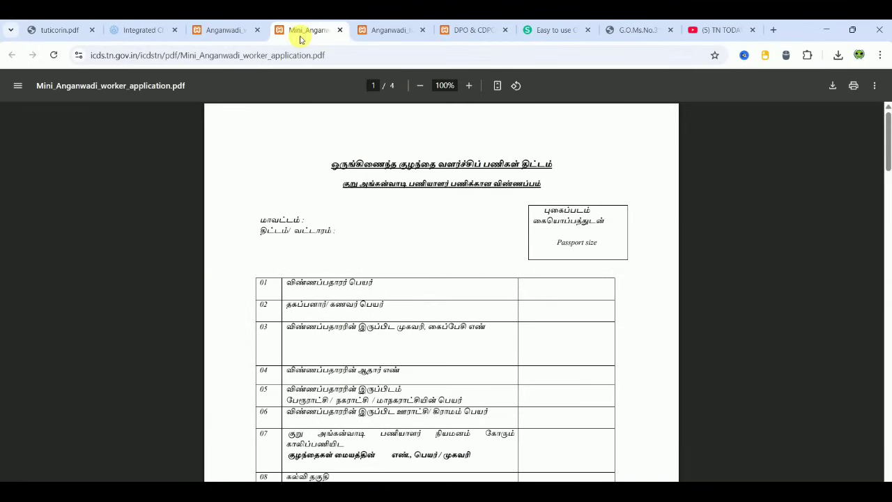
{"action": "left_click", "coordinate": [411, 38]}
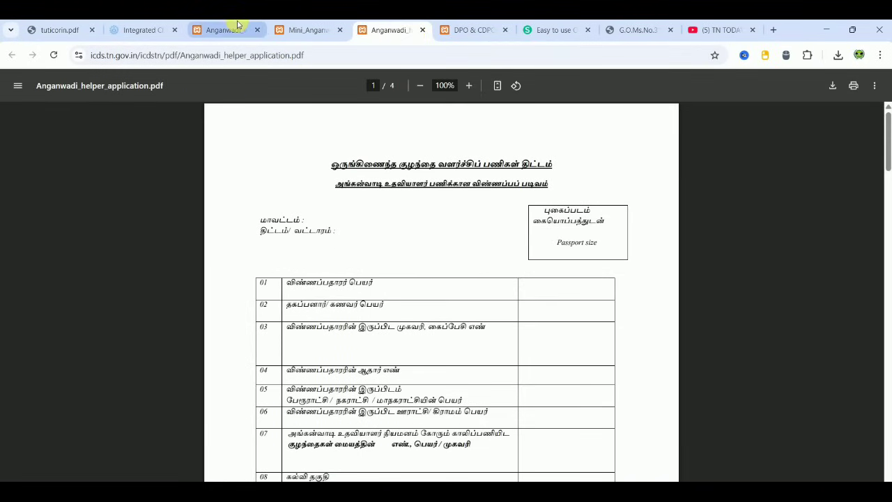
{"action": "left_click", "coordinate": [60, 30]}
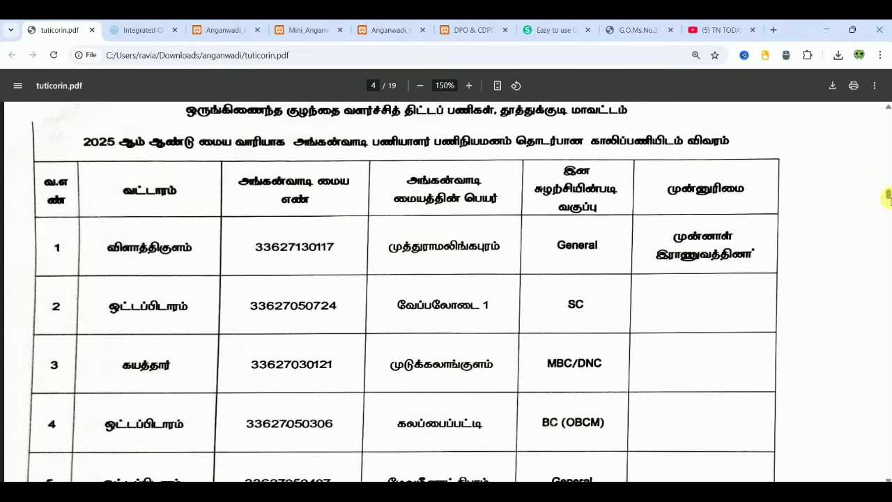
{"action": "scroll", "coordinate": [889, 197], "scroll_direction": "up", "scroll_amount": 3}
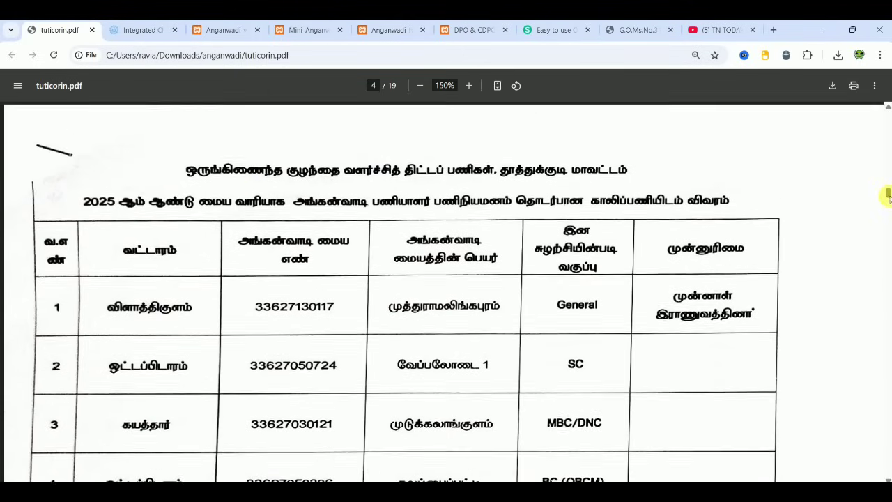
{"action": "left_click_drag", "start_coordinate": [889, 195], "coordinate": [888, 184]}
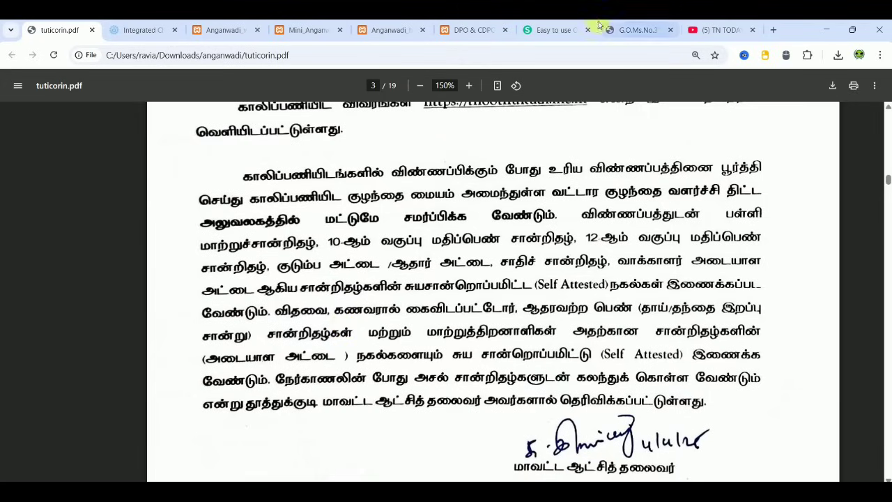
- Pass through the DPO & CDPO tab and scroll Anganwadi_helper_application.pdf down to page 4
{"action": "left_click", "coordinate": [472, 29]}
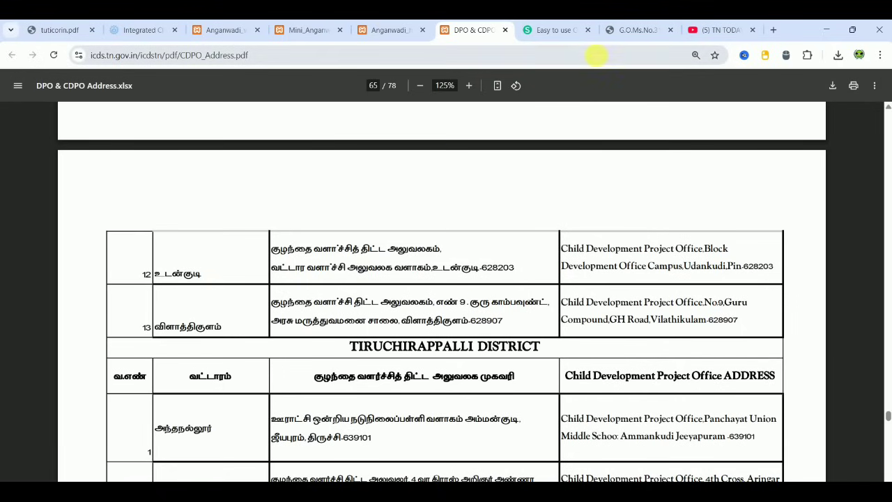
{"action": "left_click", "coordinate": [390, 30]}
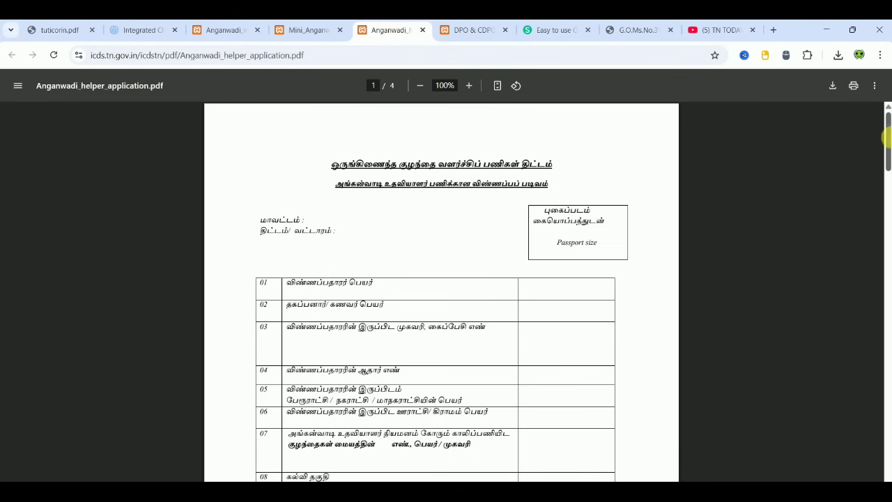
{"action": "left_click_drag", "start_coordinate": [888, 145], "coordinate": [886, 440]}
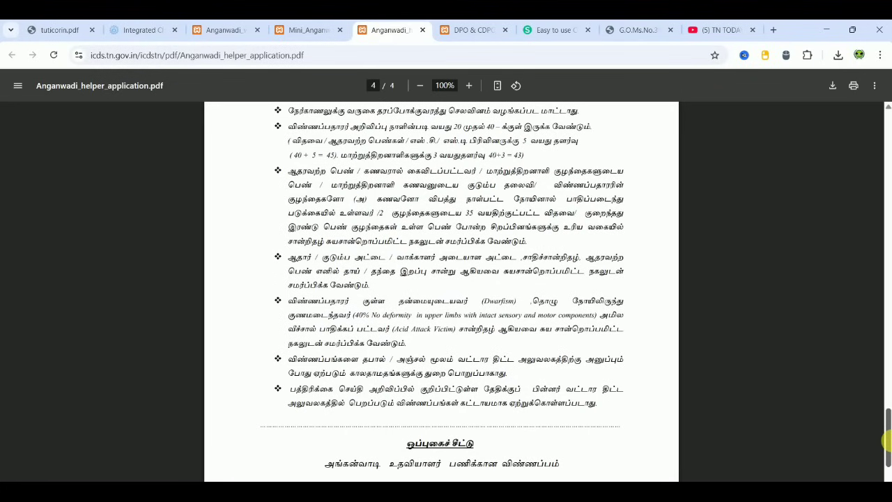